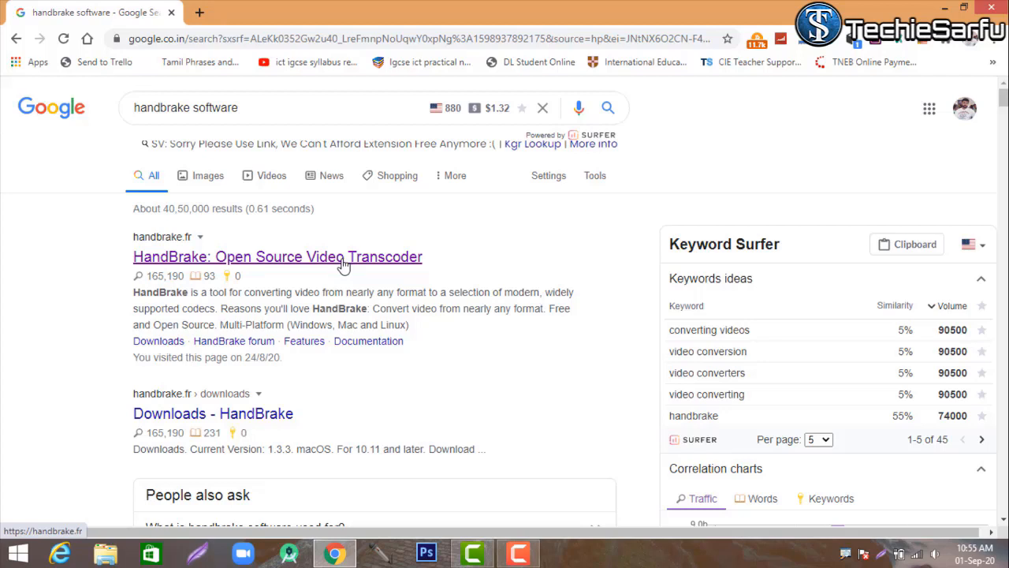
# Open the HandBrake website from the search results and download the 64-bit Windows installer for version 1.3.3
pyautogui.click(343, 264)
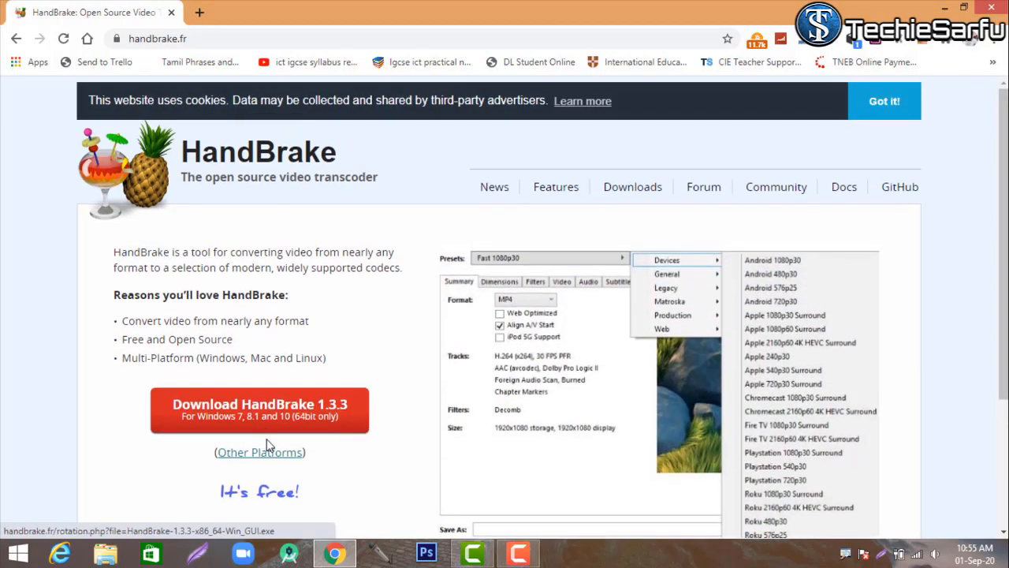
pyautogui.click(270, 456)
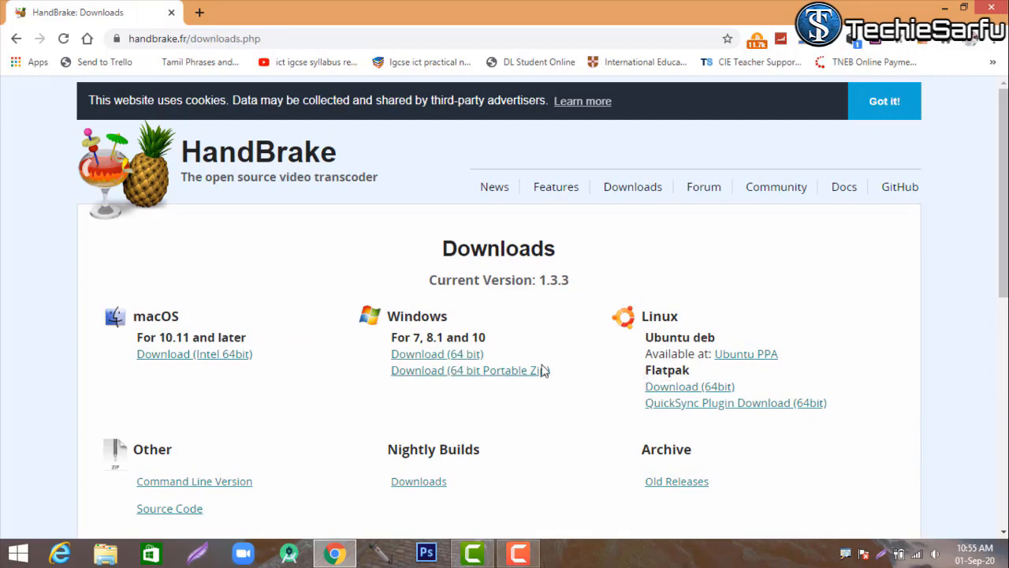
pyautogui.click(423, 356)
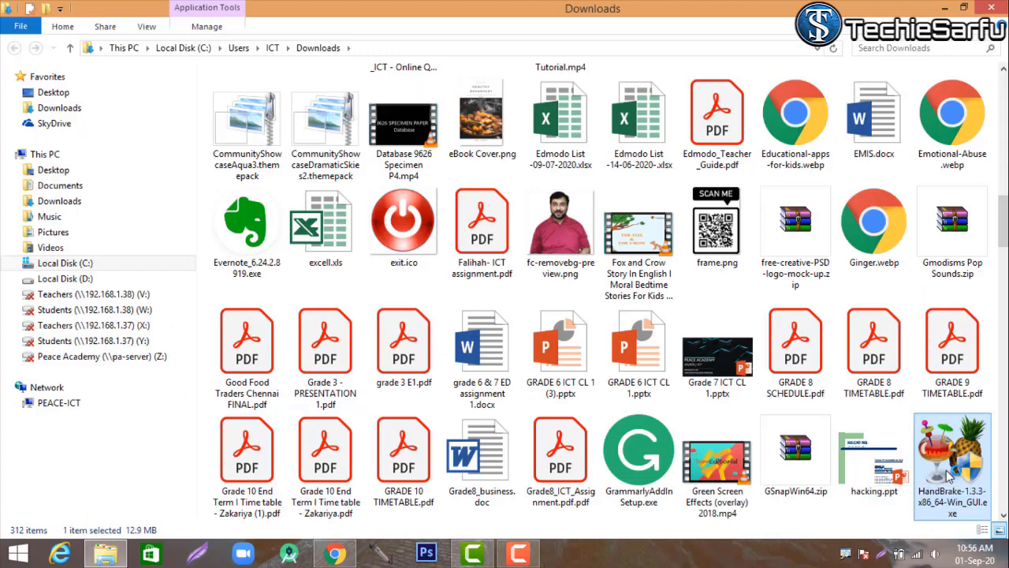
# Install HandBrake 1.3.3 from HandBrake-1.3.3-x86_64-Win_GUI.exe in Downloads, finish the setup and close the folder and browser windows
pyautogui.doubleClick(950, 473)
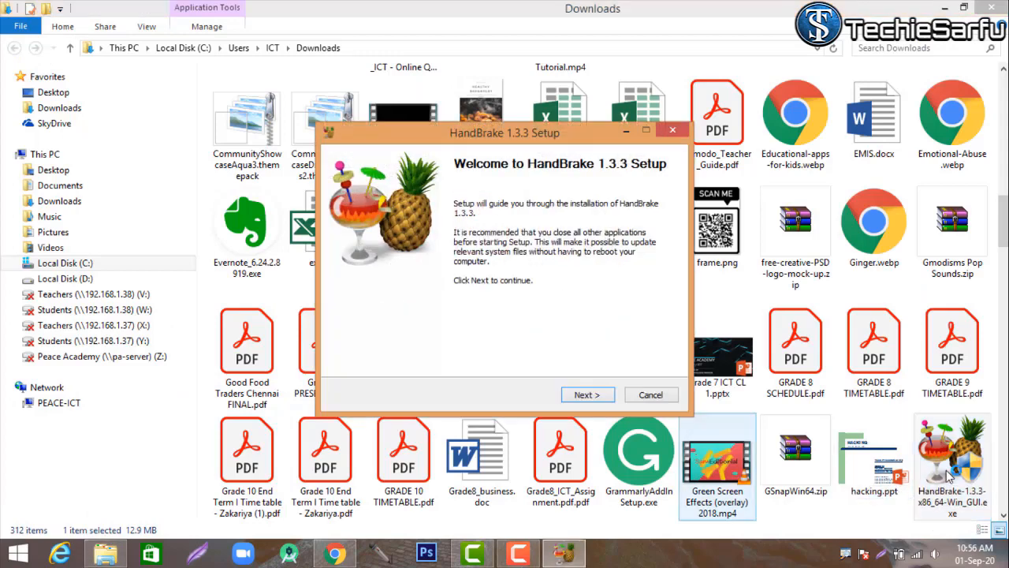
pyautogui.press('Return')
pyautogui.press('Return')
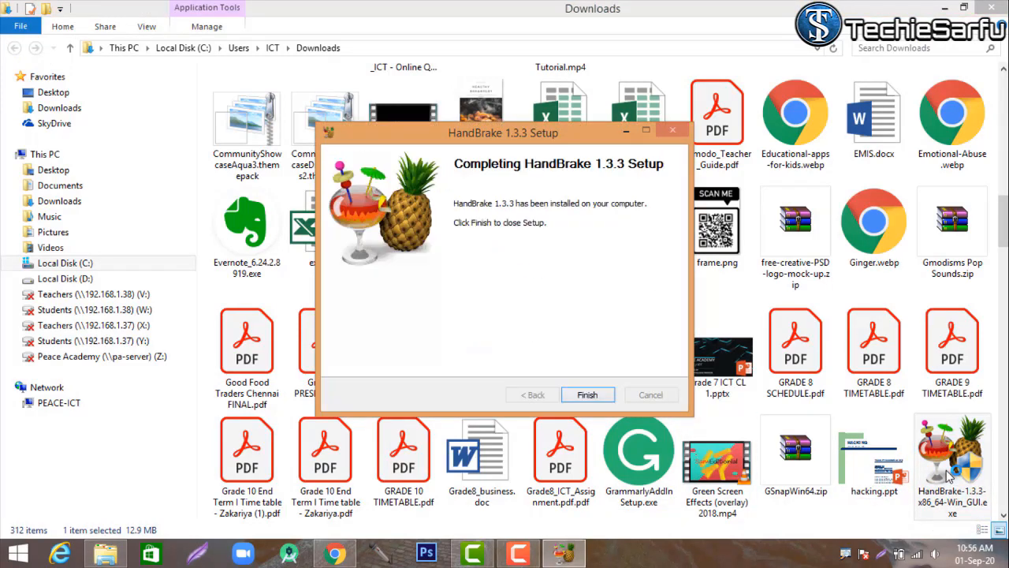
pyautogui.press('Return')
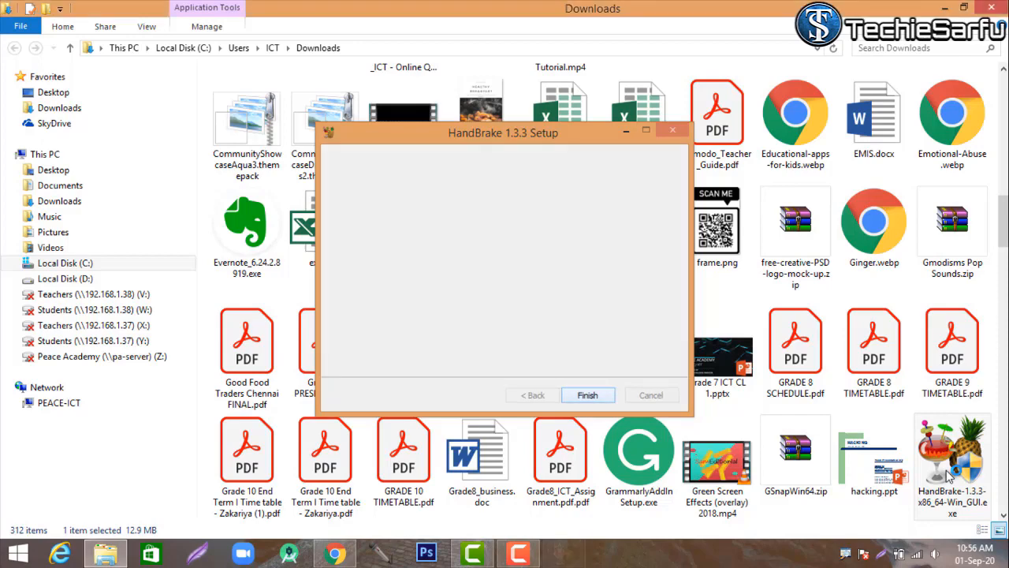
pyautogui.click(990, 7)
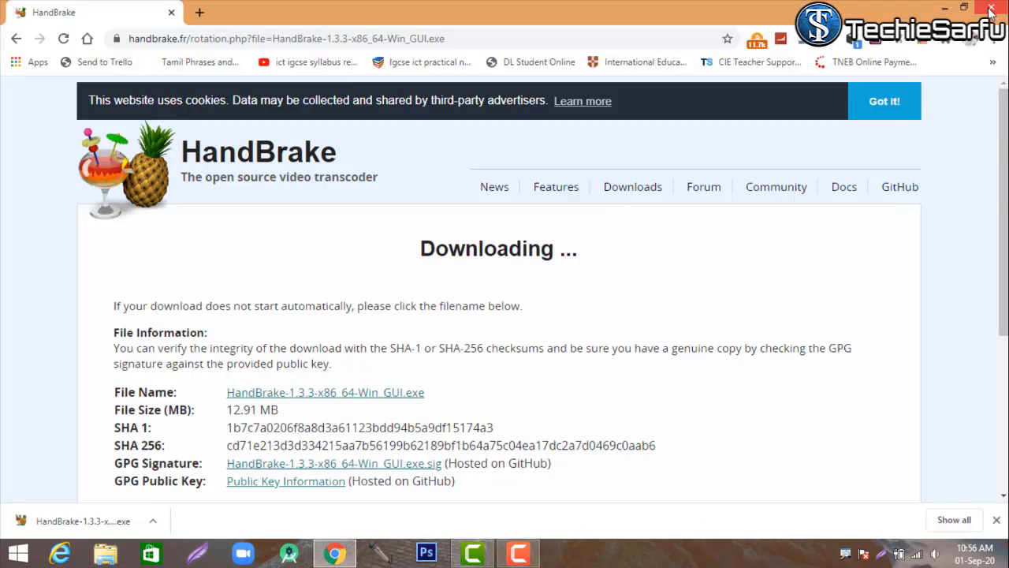
pyautogui.click(990, 8)
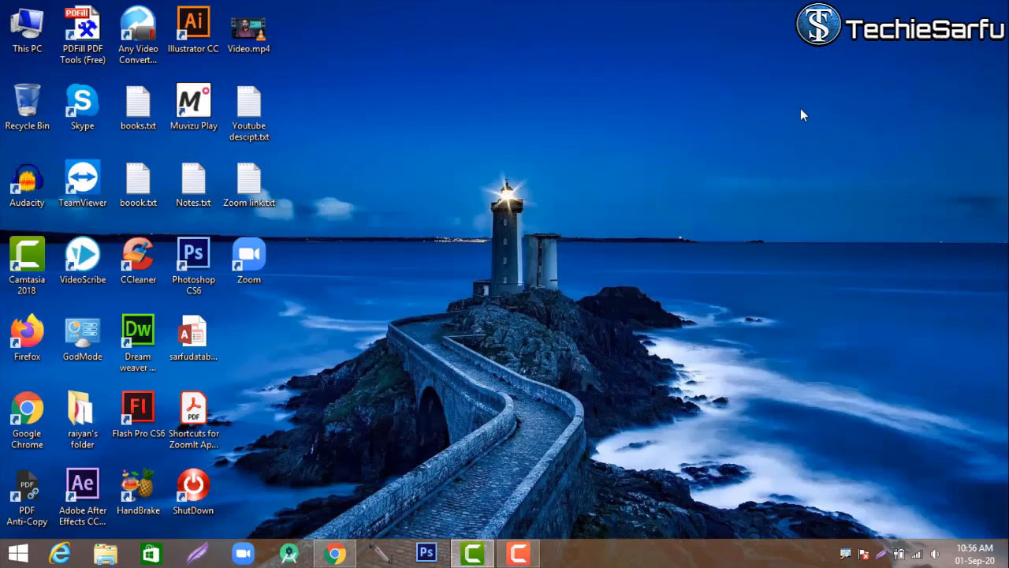
# Launch HandBrake from the desktop and move its window clear of the Video.mp4 file
pyautogui.rightClick(548, 158)
pyautogui.click(564, 203)
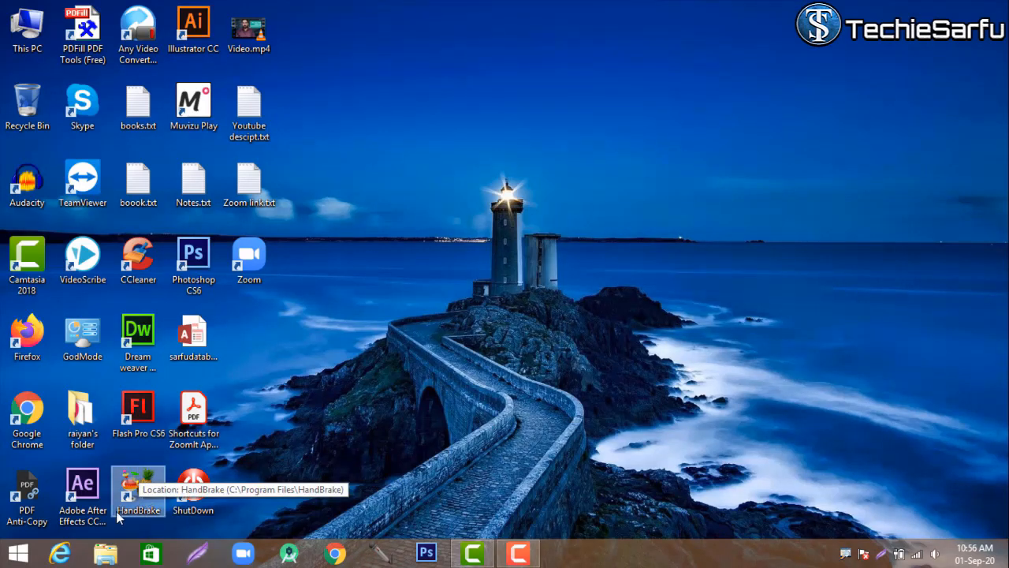
pyautogui.click(138, 489)
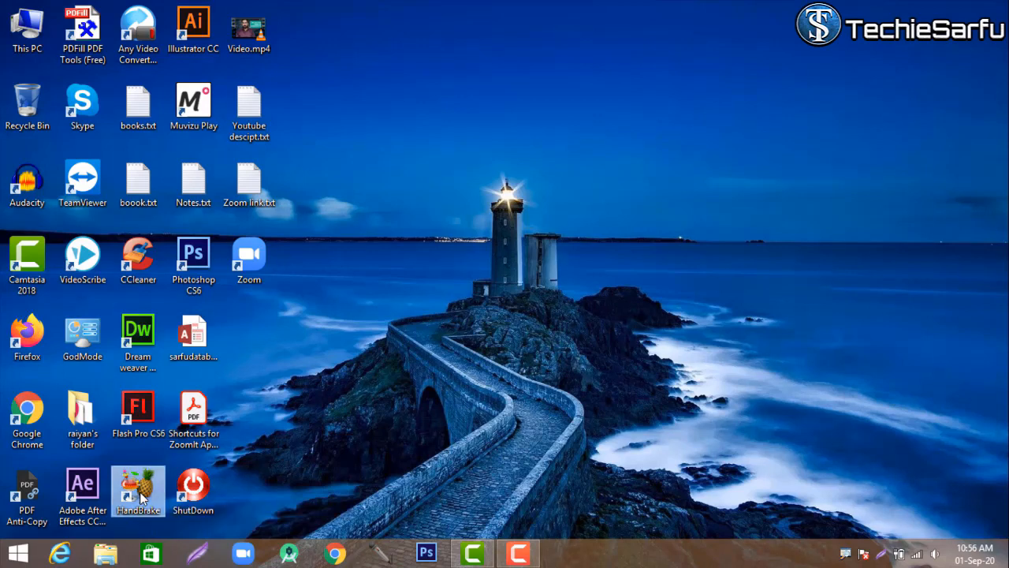
pyautogui.doubleClick(140, 493)
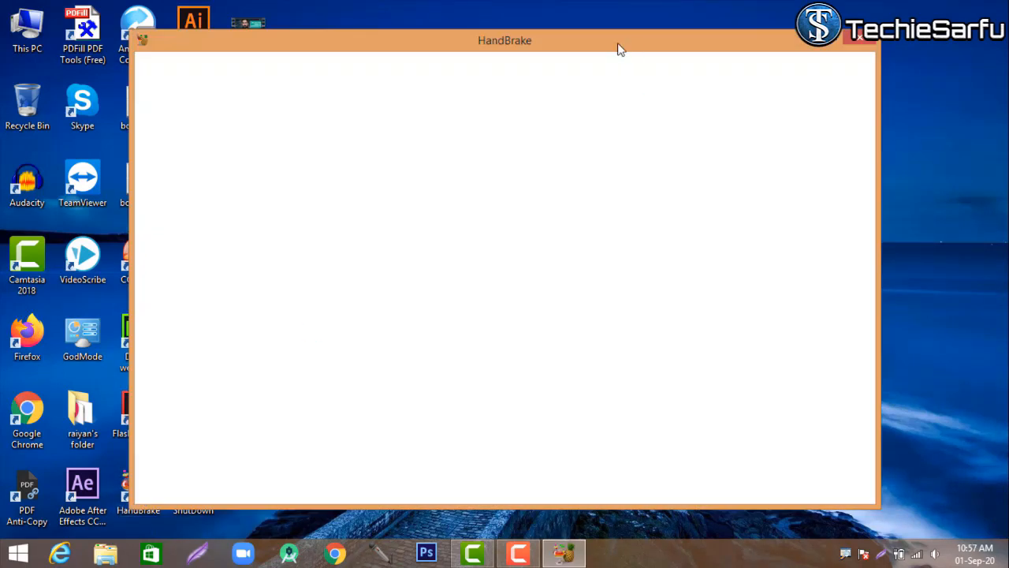
pyautogui.moveTo(744, 43); pyautogui.dragTo(751, 20)
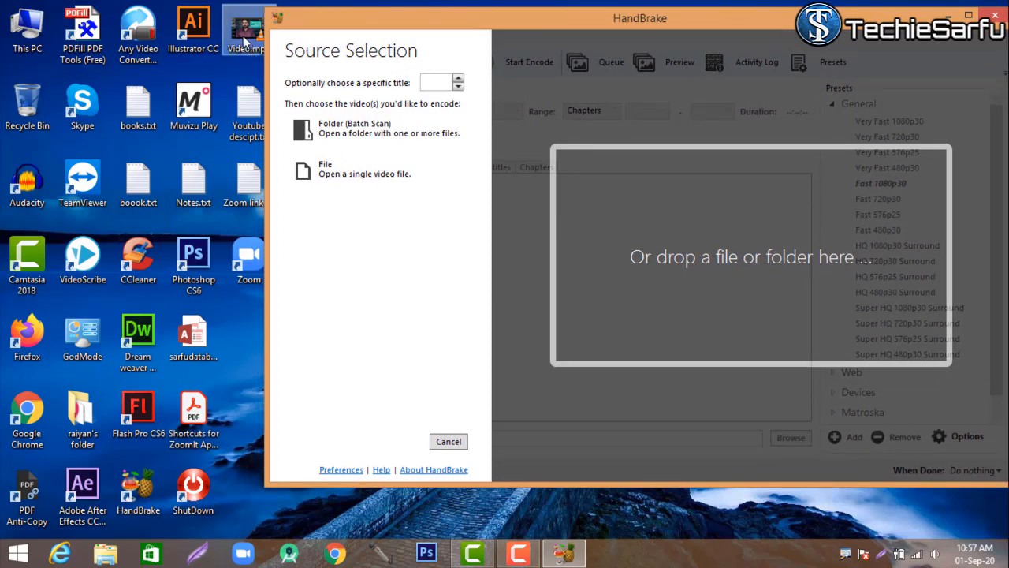
pyautogui.click(243, 39)
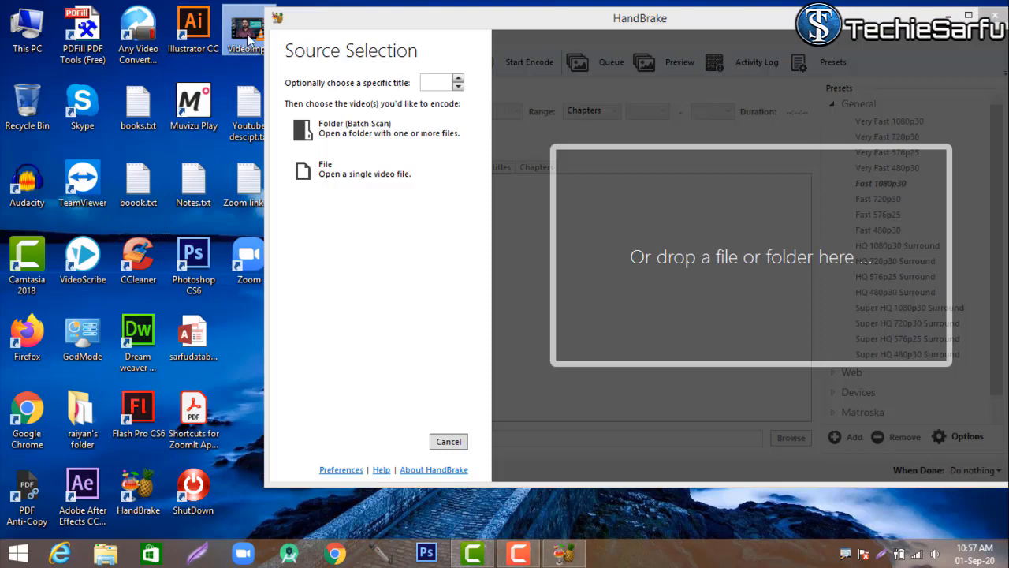
pyautogui.moveTo(379, 24); pyautogui.dragTo(396, 24)
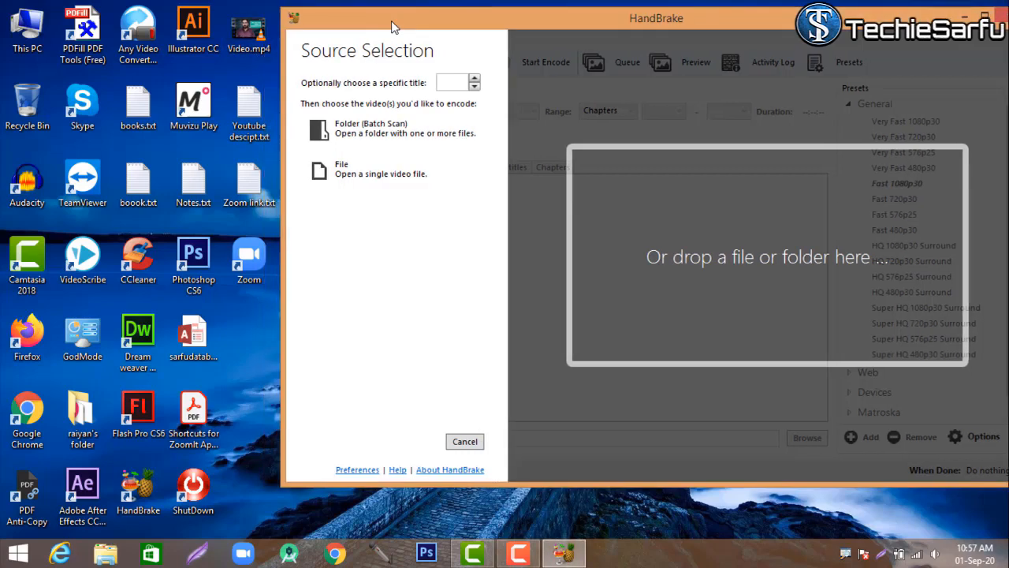
# Check the file size and video details in the properties of Video.mp4 on the desktop
pyautogui.click(243, 33)
pyautogui.rightClick(239, 30)
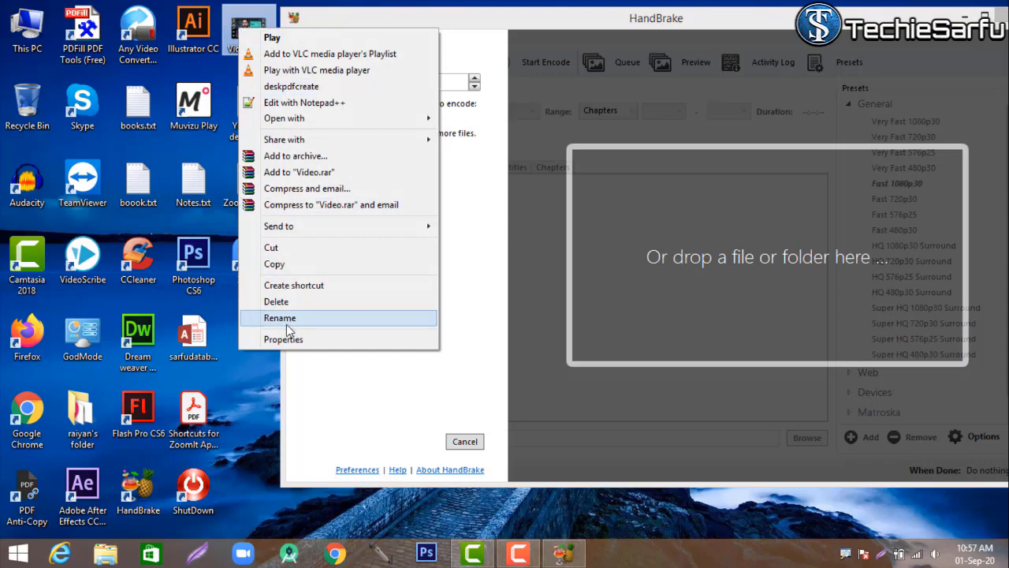
pyautogui.click(283, 339)
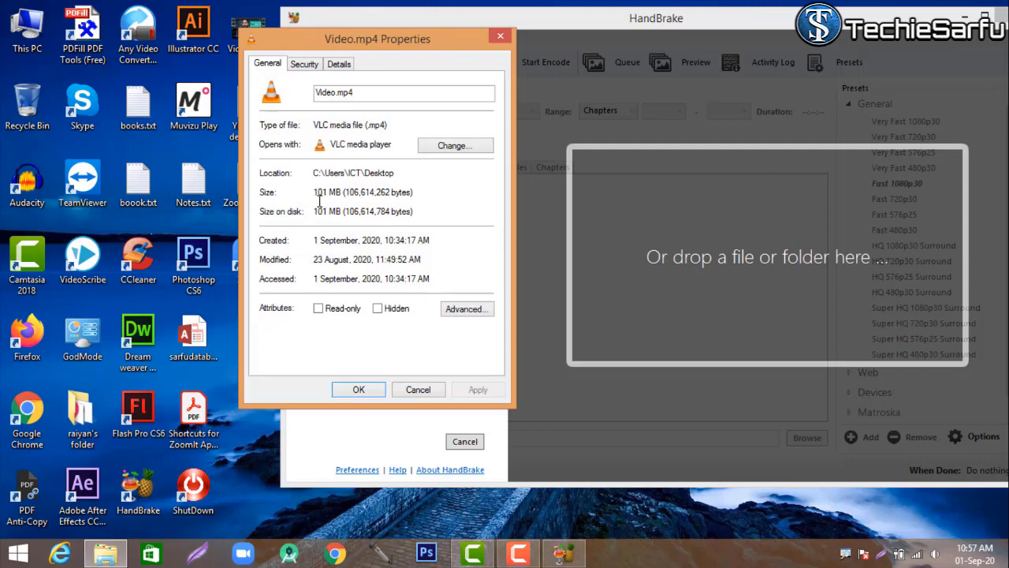
pyautogui.click(339, 64)
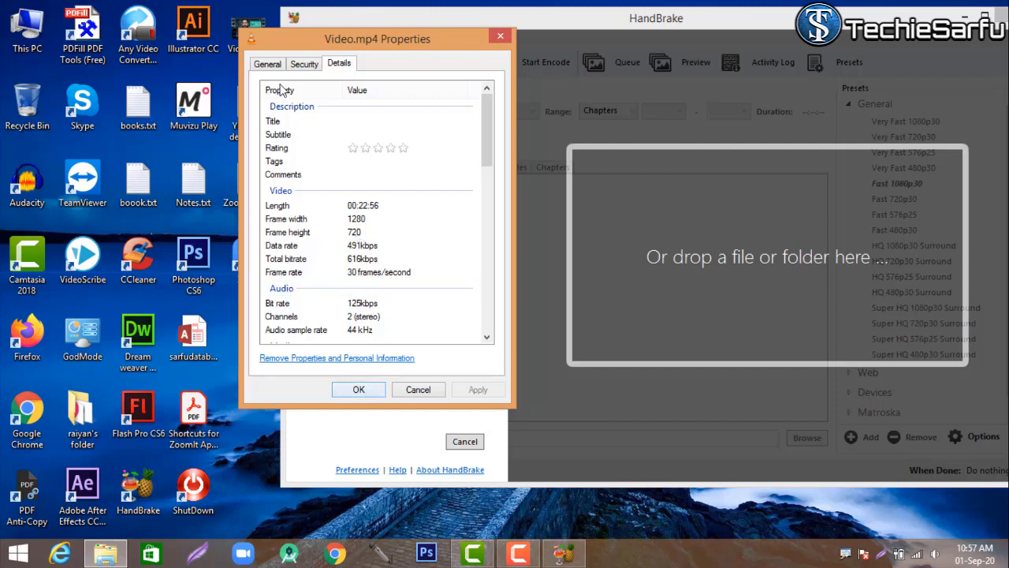
pyautogui.click(266, 66)
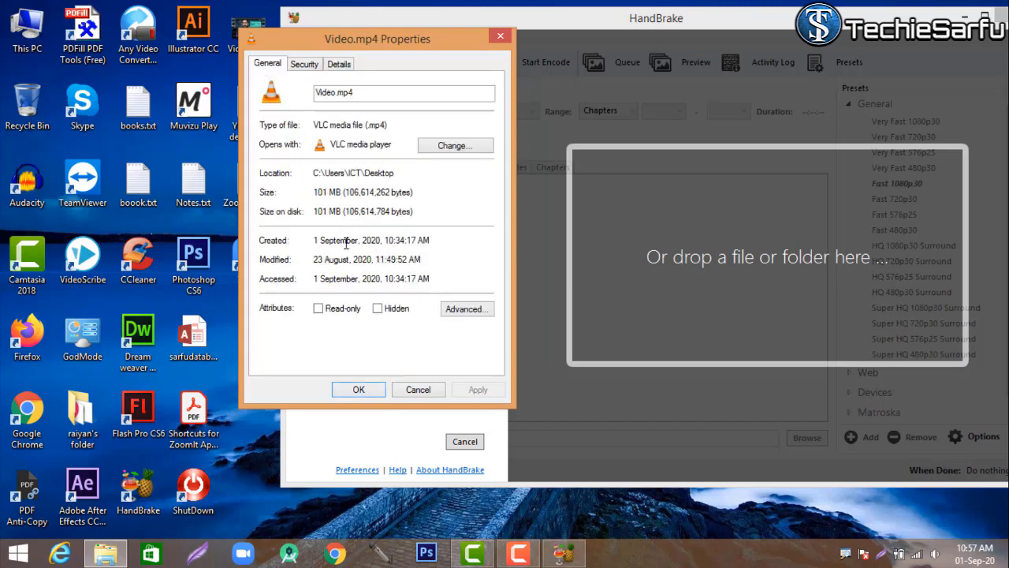
pyautogui.click(359, 390)
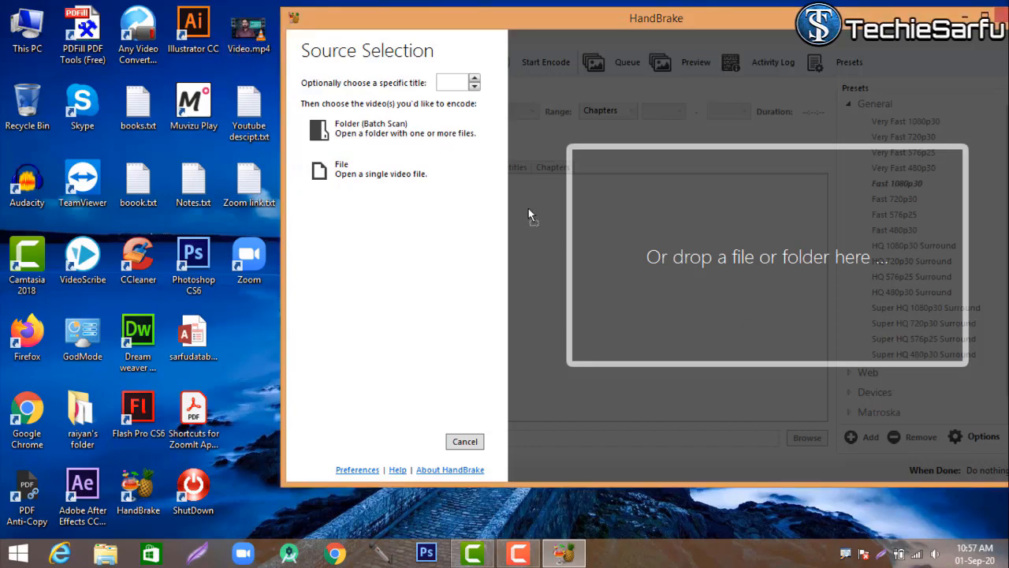
# Load Video.mp4 from the desktop as the source, maximize the HandBrake window and show the first preview frame
pyautogui.moveTo(755, 265); pyautogui.dragTo(756, 264)
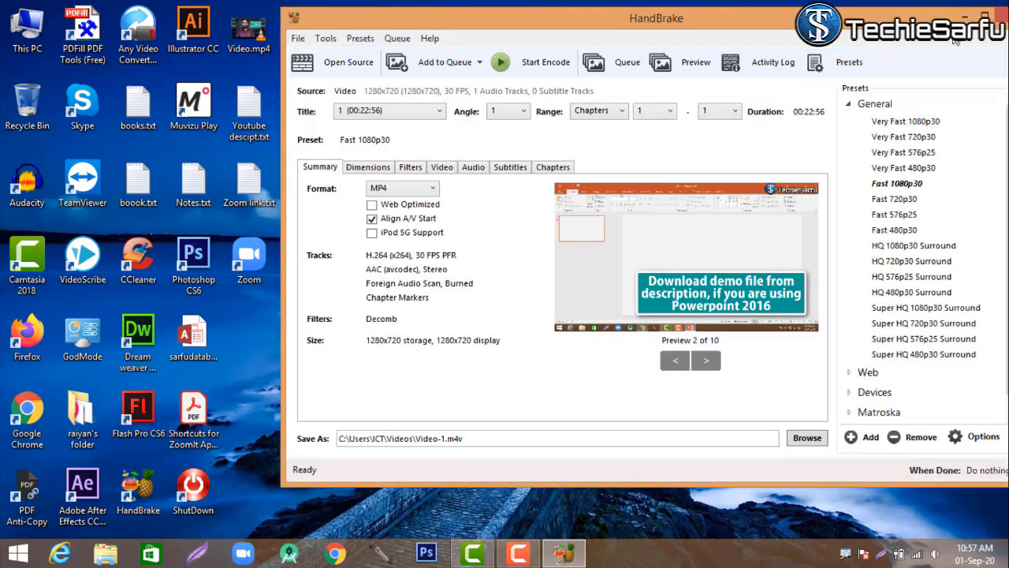
pyautogui.click(983, 15)
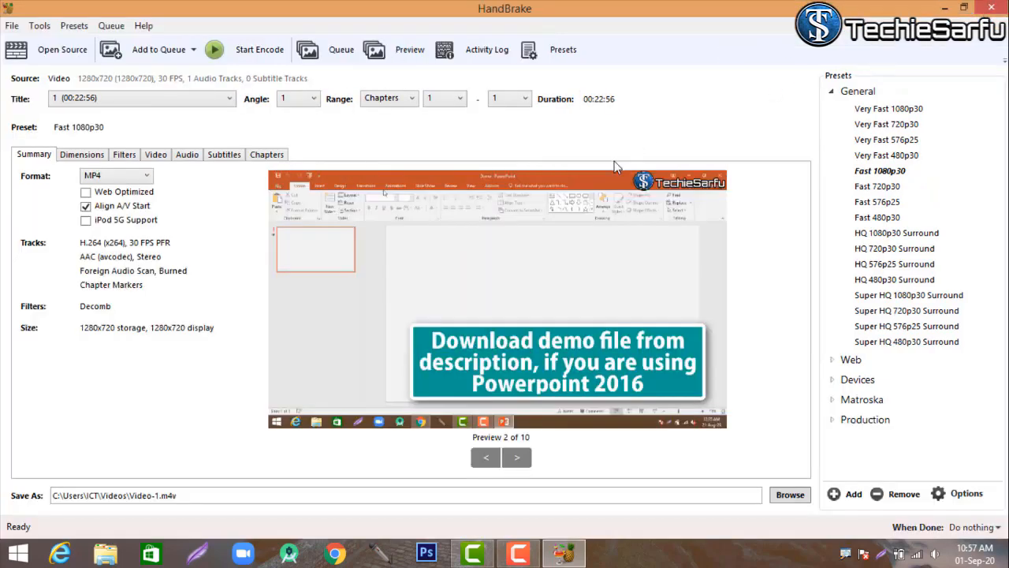
pyautogui.click(486, 457)
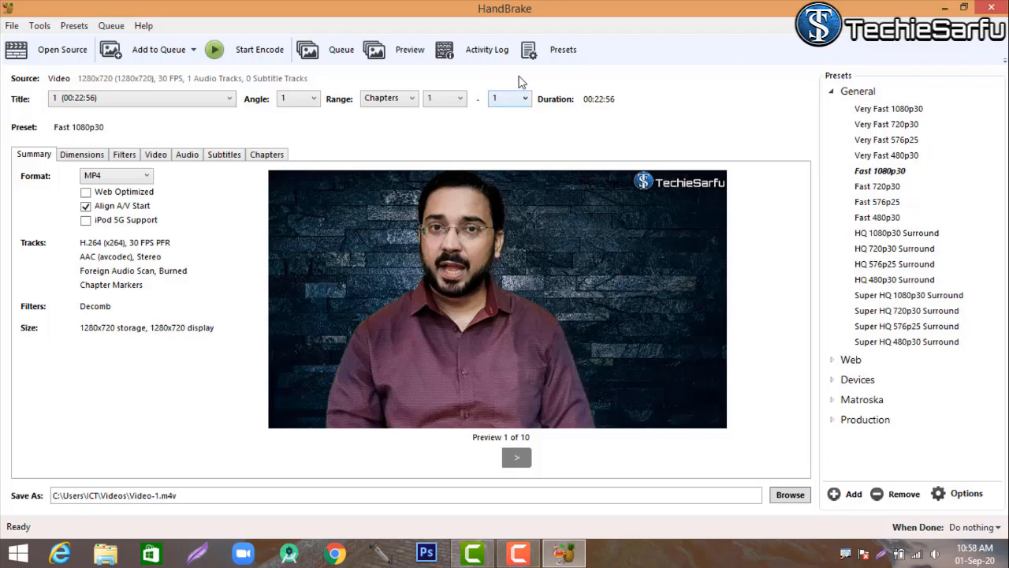
# Apply the Fast 720p30 preset, enable Web Optimized and keep MP4 as the output format
pyautogui.click(563, 48)
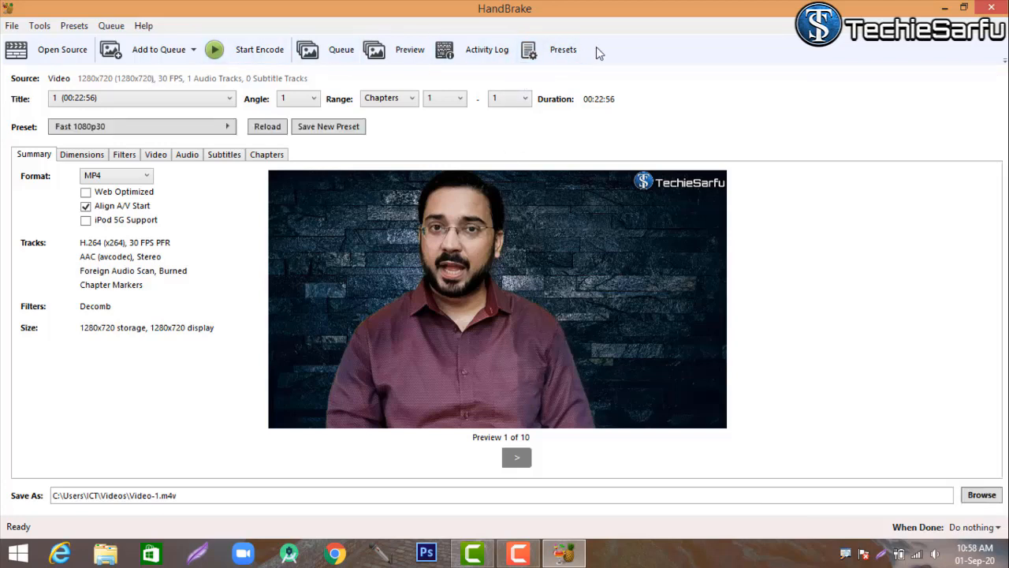
pyautogui.click(556, 60)
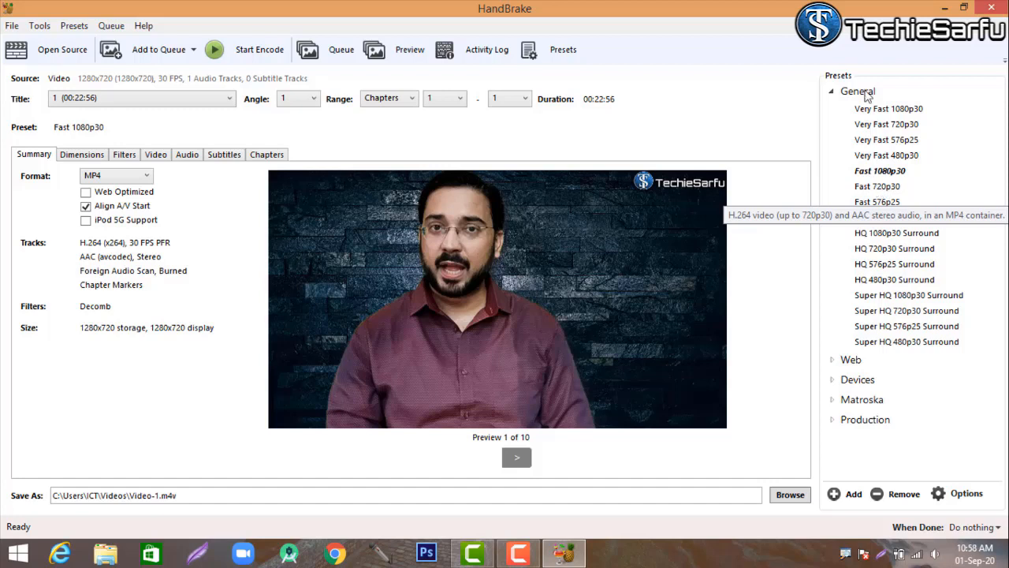
pyautogui.click(874, 188)
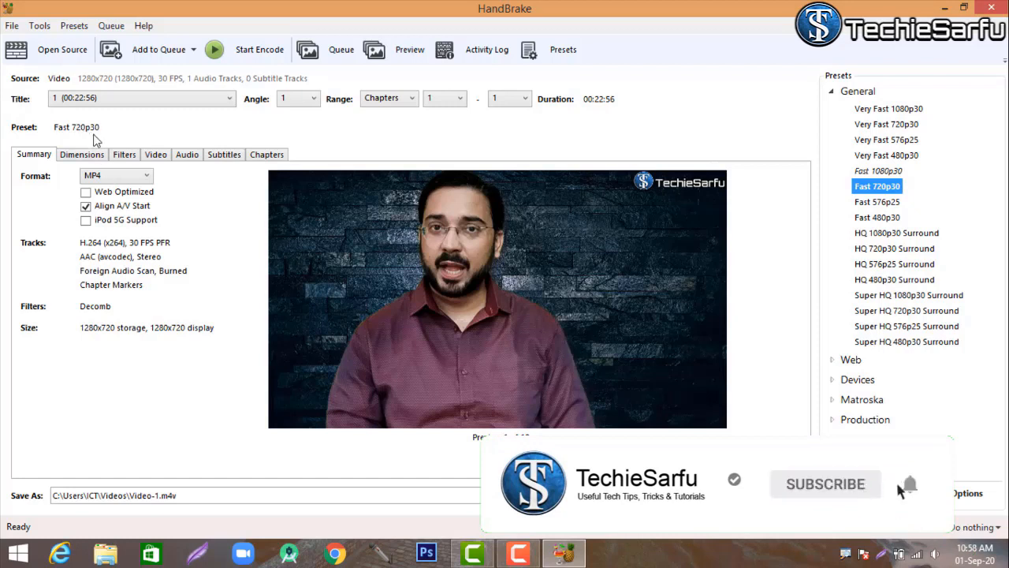
pyautogui.click(86, 192)
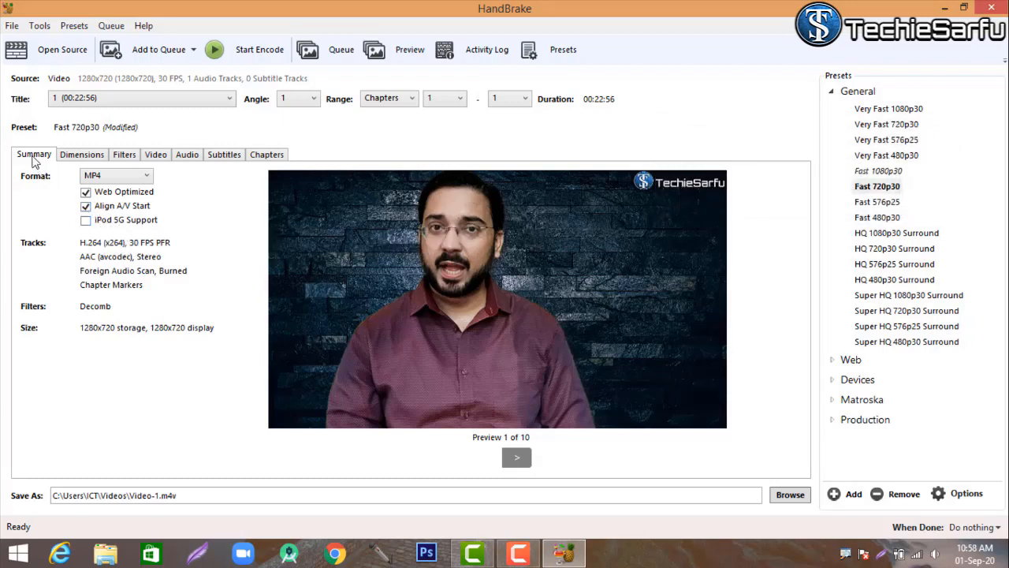
pyautogui.click(147, 176)
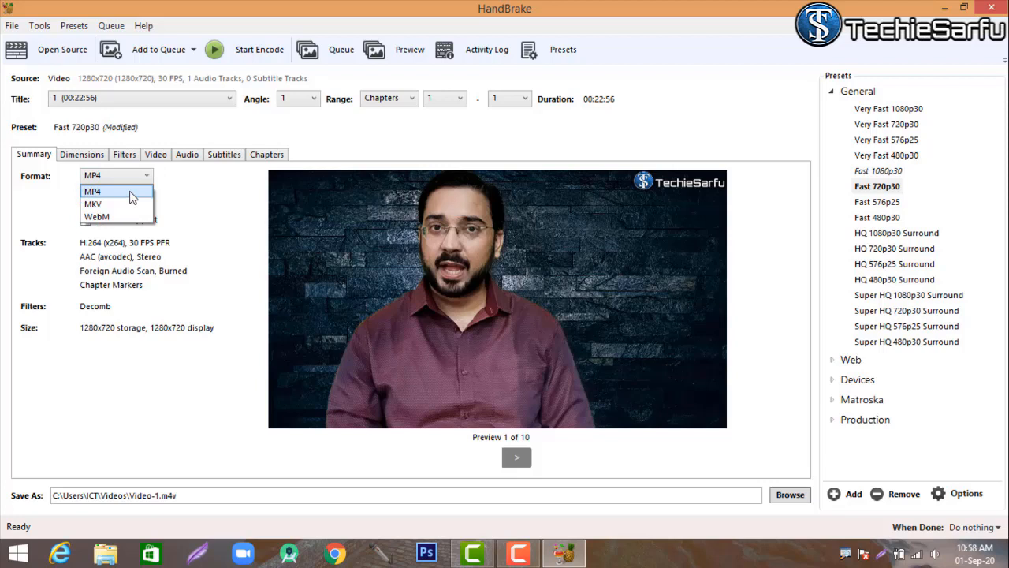
pyautogui.click(133, 194)
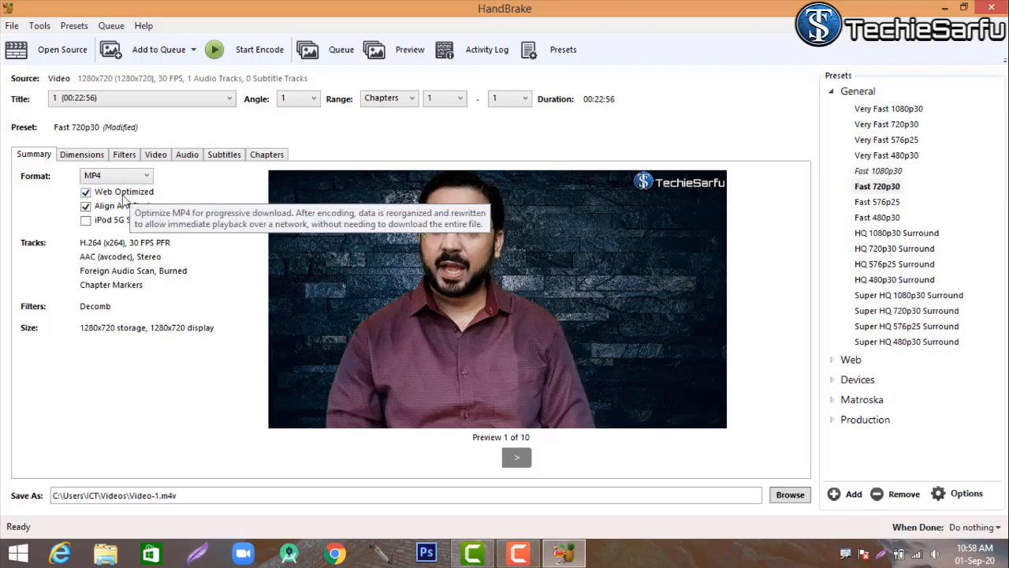
# Review the dimension and filter settings, trying Custom cropping and returning it to Automatic
pyautogui.click(82, 156)
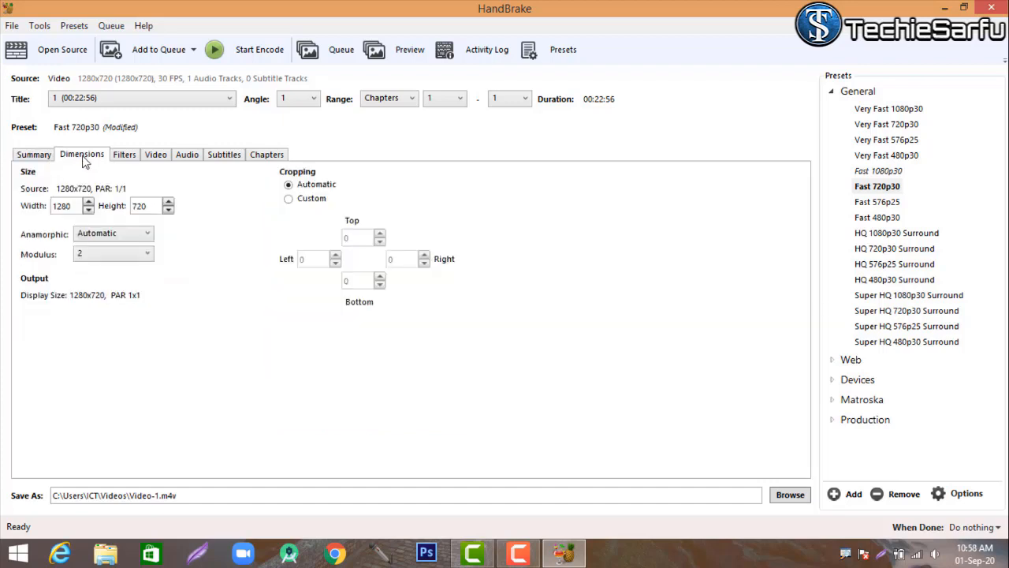
pyautogui.click(82, 206)
pyautogui.click(289, 199)
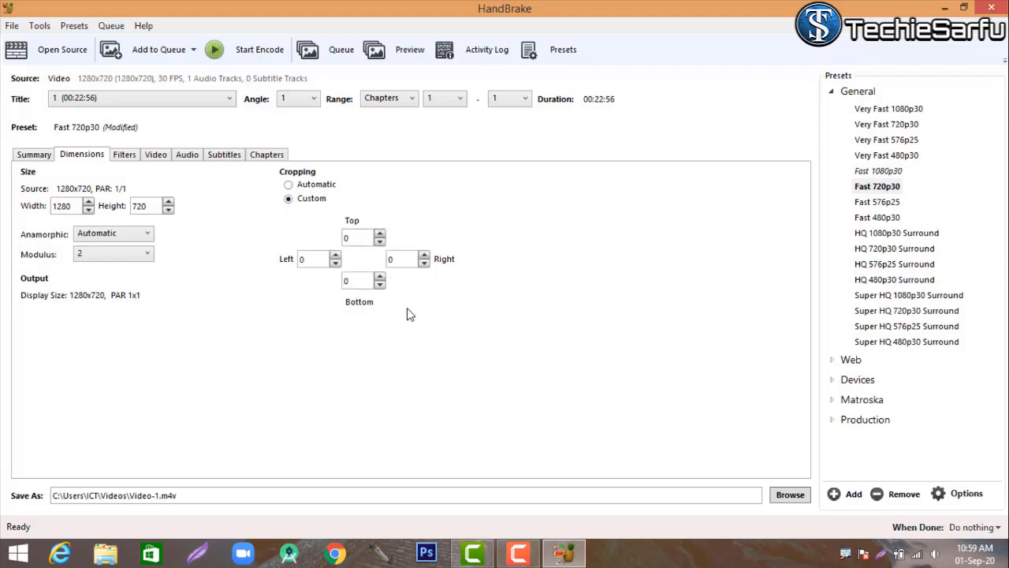
pyautogui.click(288, 186)
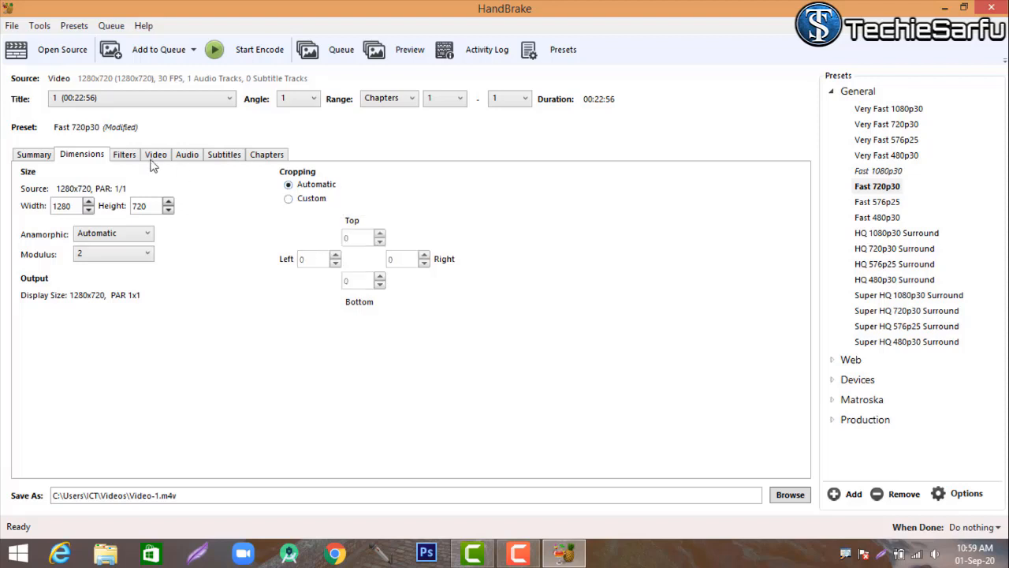
pyautogui.click(124, 158)
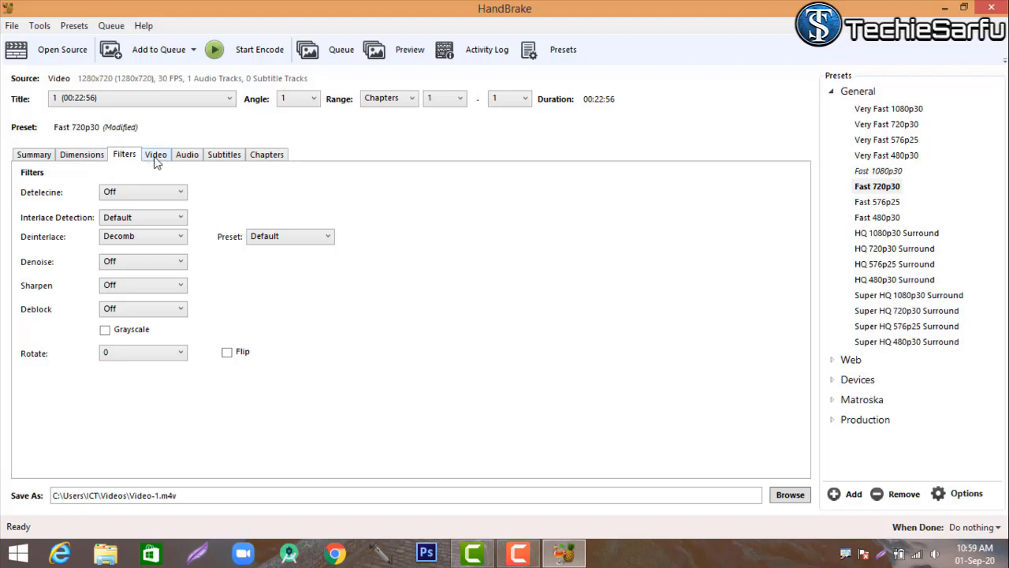
# Set the video to a constant framerate of 30 FPS
pyautogui.click(155, 158)
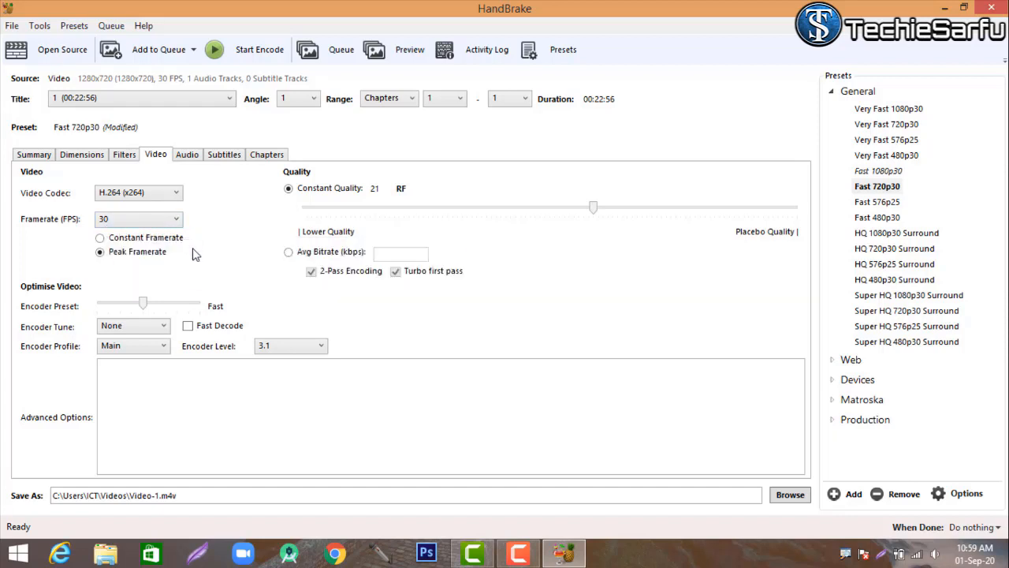
pyautogui.click(149, 221)
pyautogui.click(149, 226)
pyautogui.click(101, 239)
# Try both extremes of the Constant Quality range and set the video quality to 33 RF
pyautogui.moveTo(595, 211); pyautogui.dragTo(301, 209)
pyautogui.moveTo(301, 209); pyautogui.dragTo(796, 257)
pyautogui.moveTo(796, 257); pyautogui.dragTo(605, 251)
pyautogui.moveTo(606, 250); pyautogui.dragTo(555, 235)
pyautogui.moveTo(554, 234); pyautogui.dragTo(481, 230)
# Try the Same as source framerate, then return the framerate to 30 FPS
pyautogui.click(143, 226)
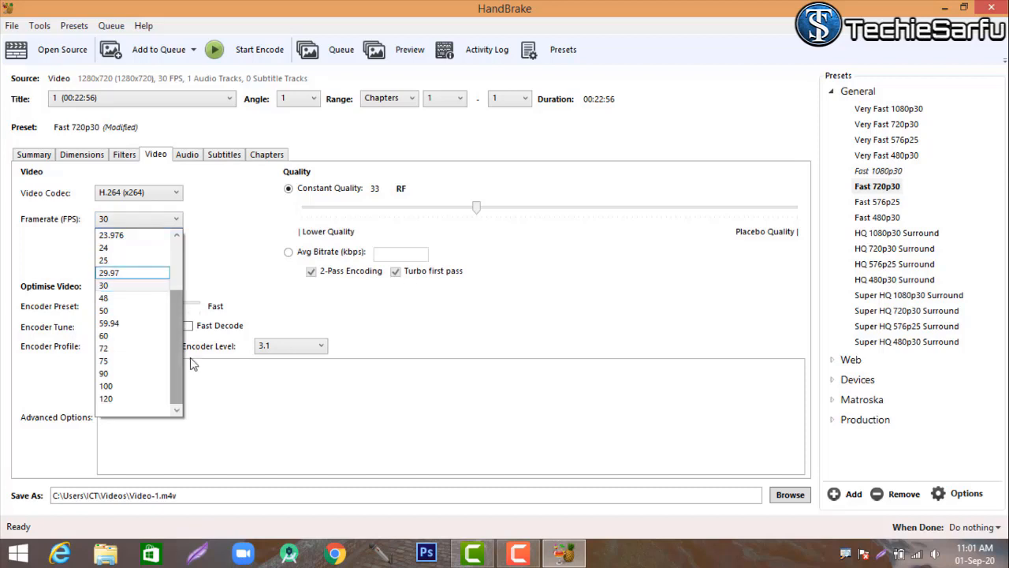
pyautogui.moveTo(182, 350); pyautogui.dragTo(173, 257)
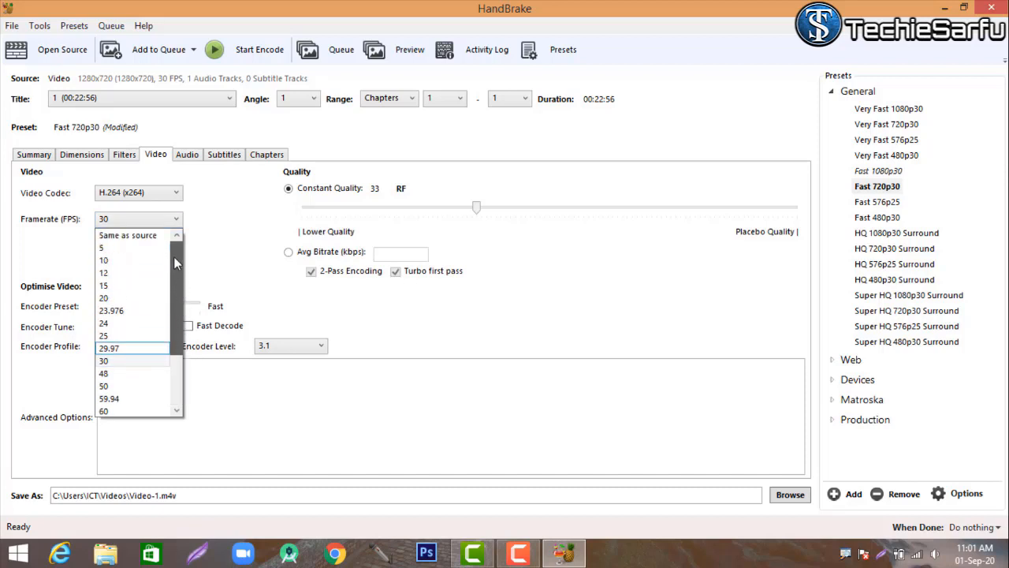
pyautogui.click(148, 237)
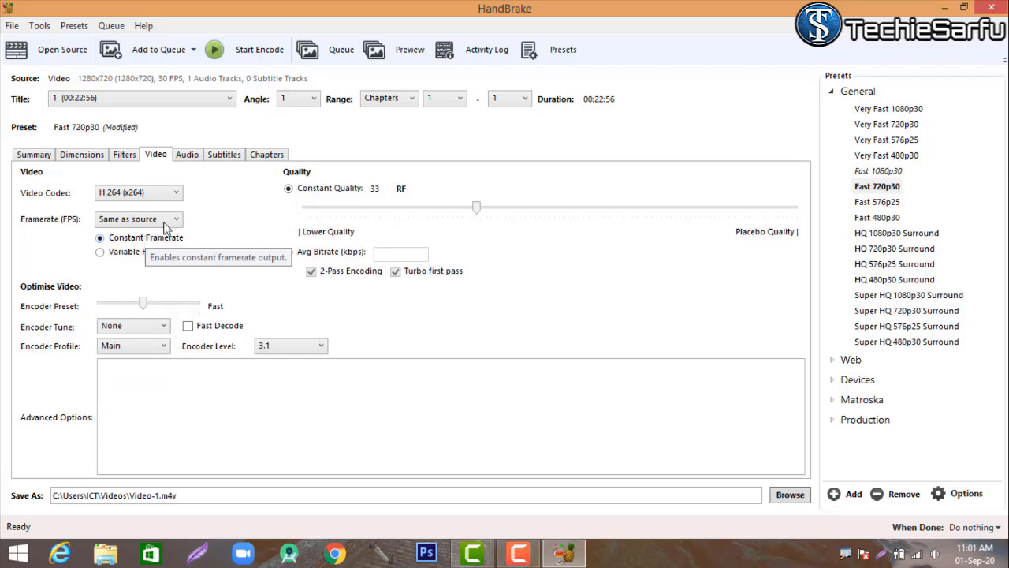
pyautogui.click(175, 220)
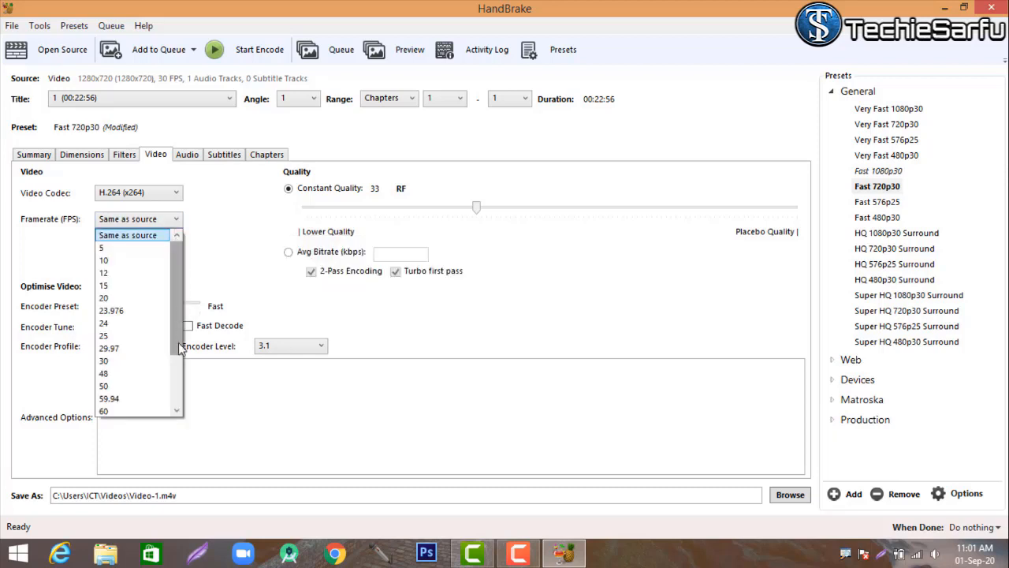
pyautogui.click(101, 361)
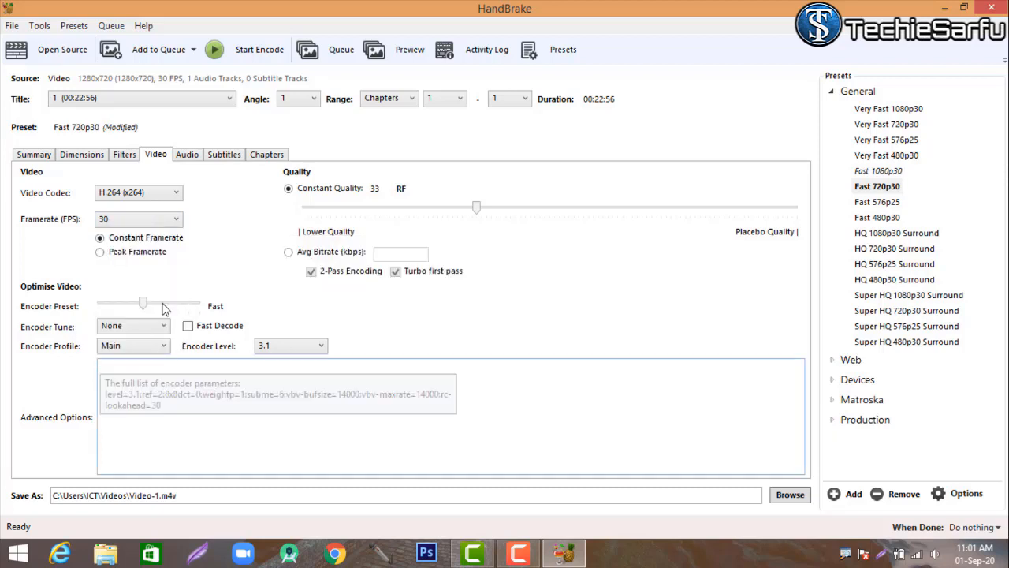
# Review the available video codecs and the audio, subtitle and chapter settings, ending on the summary
pyautogui.click(177, 197)
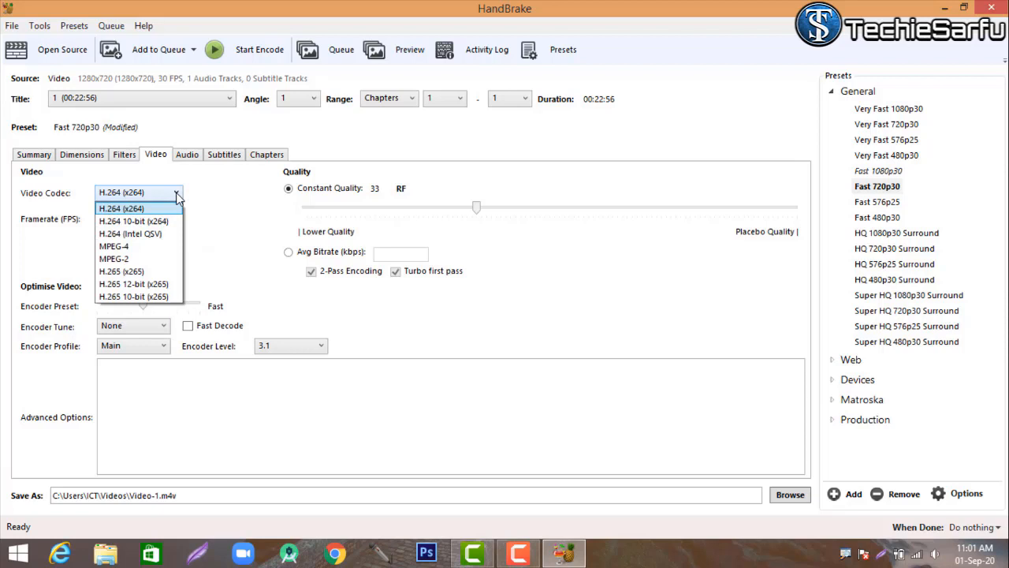
pyautogui.click(178, 197)
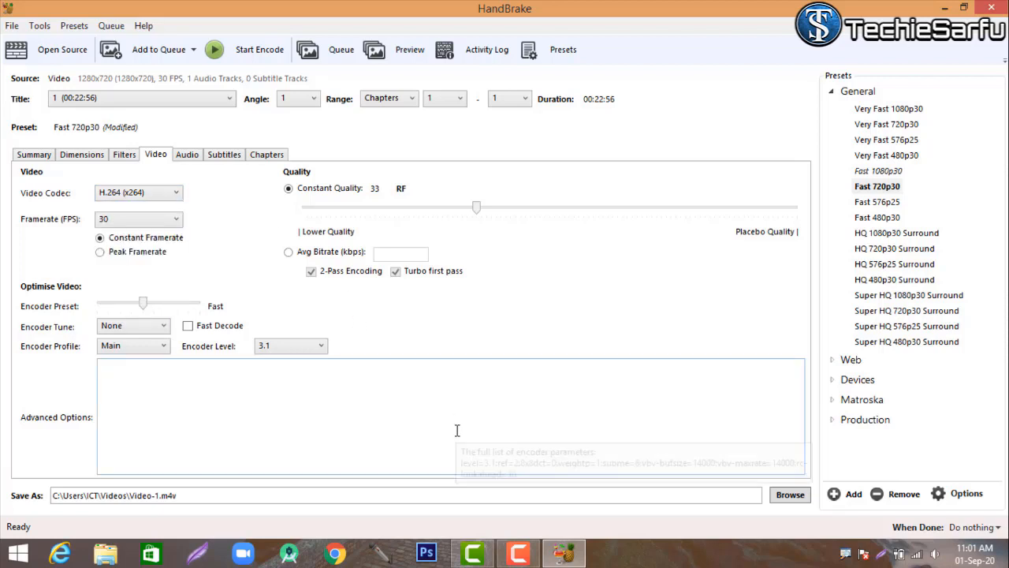
pyautogui.click(188, 156)
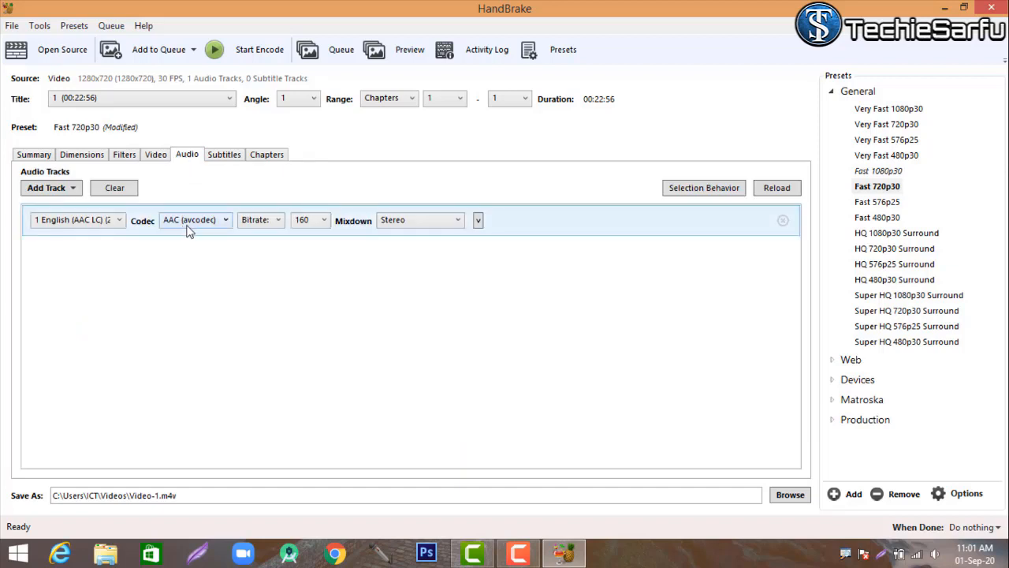
pyautogui.click(226, 156)
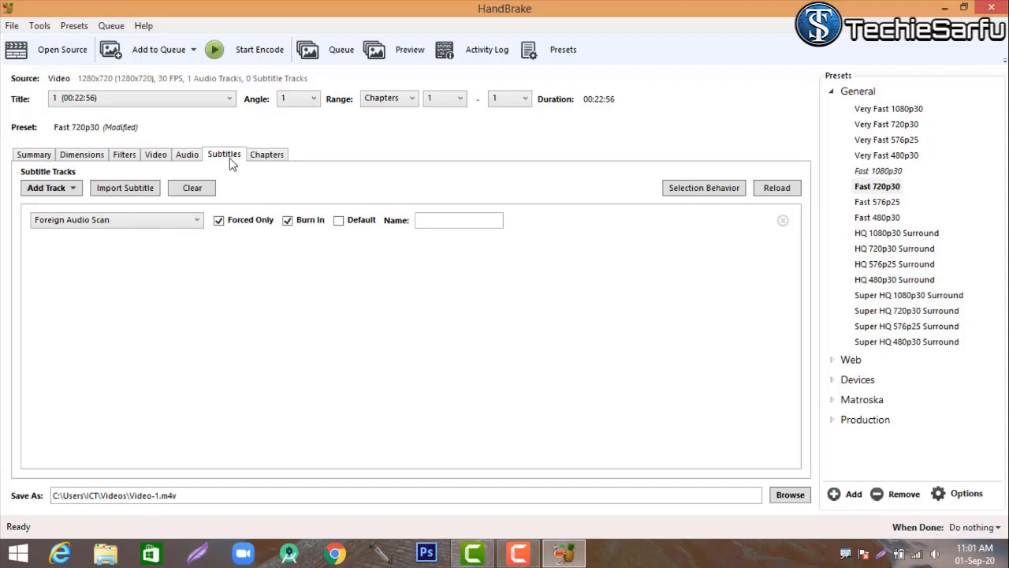
pyautogui.click(275, 159)
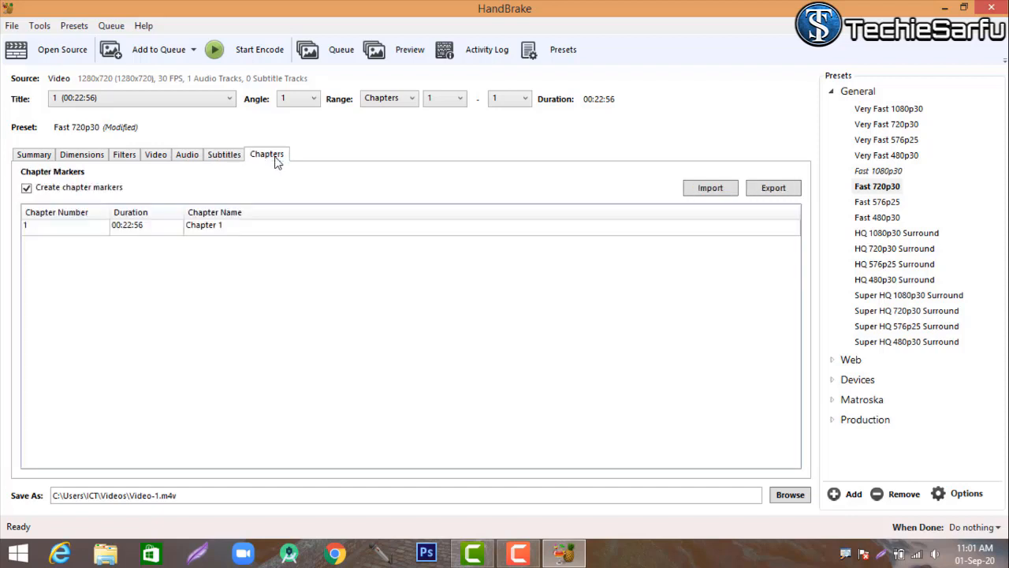
pyautogui.click(36, 155)
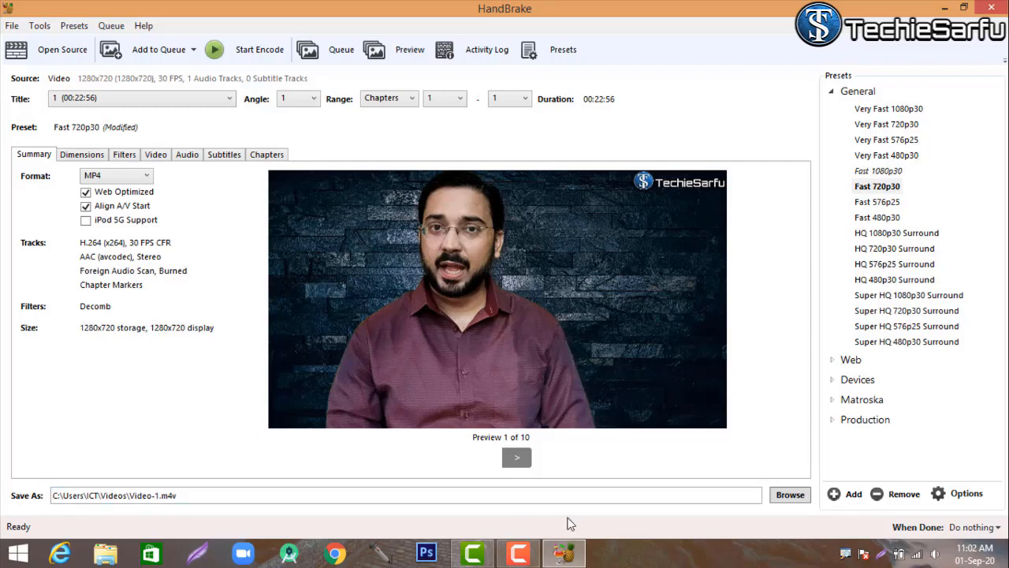
# Set the output destination to the Desktop with the file name Video-compressed.m4v
pyautogui.click(787, 495)
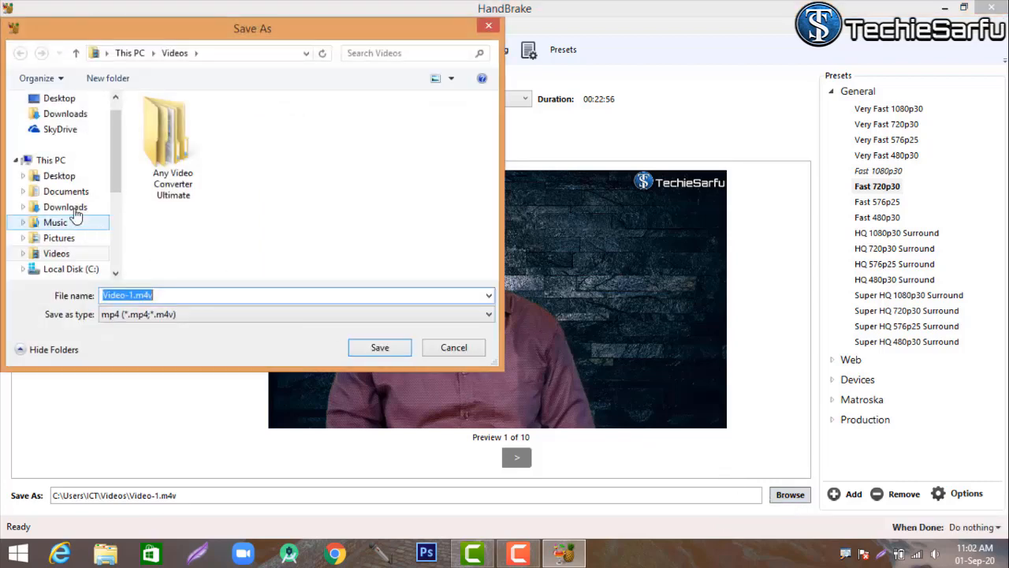
pyautogui.click(56, 180)
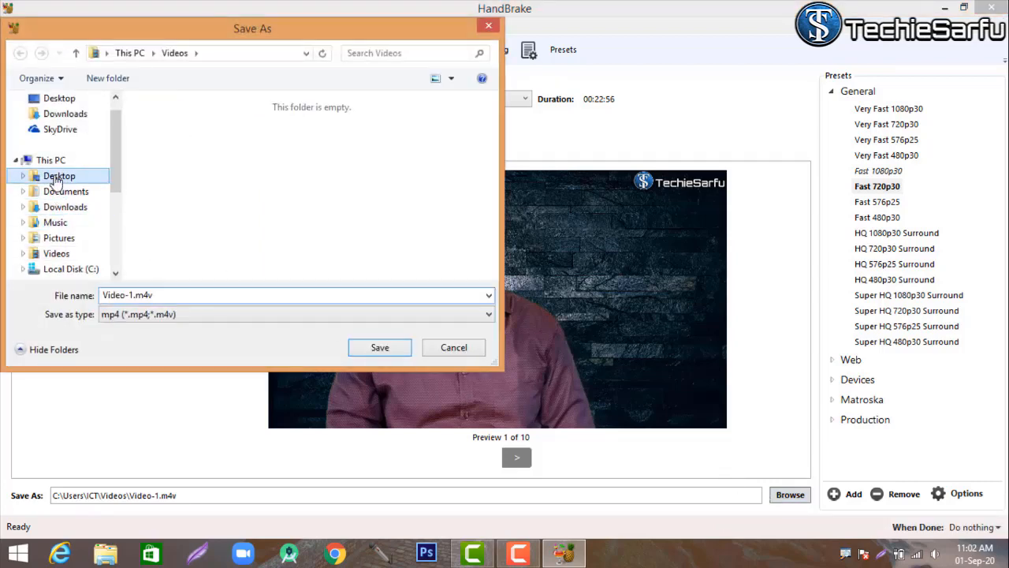
pyautogui.click(133, 295)
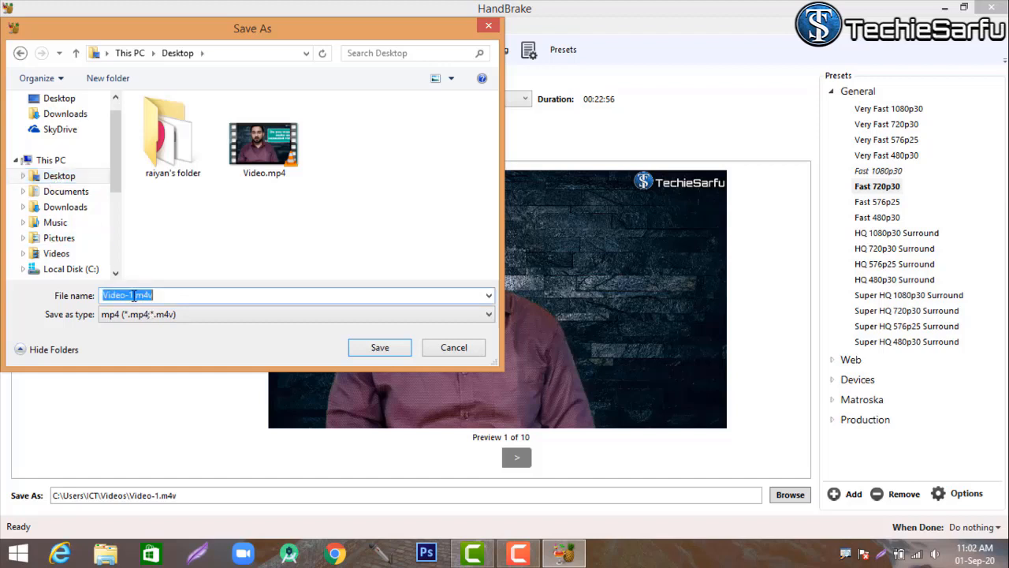
pyautogui.click(133, 295)
pyautogui.press('BackSpace')
pyautogui.write('compressed')
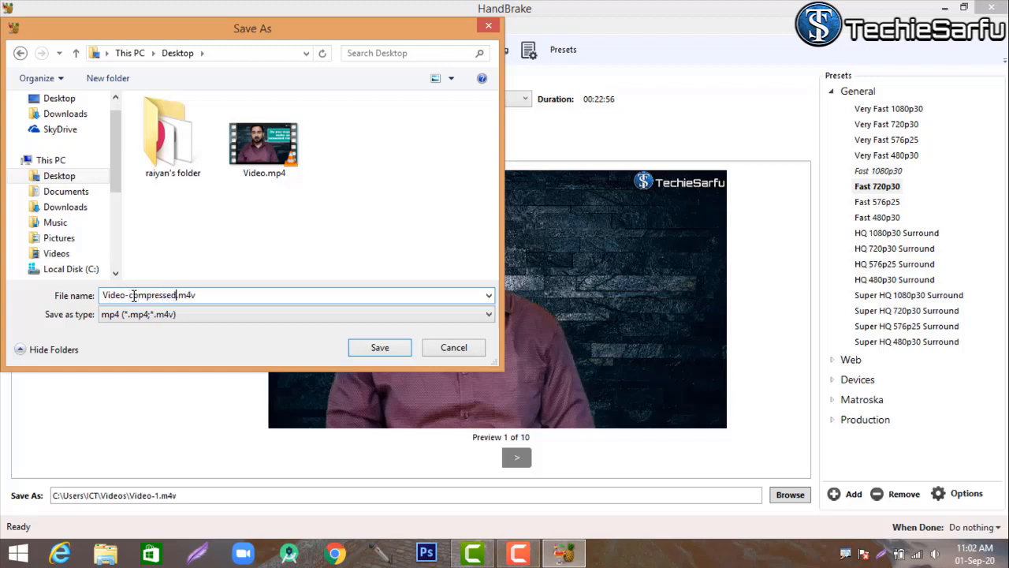
pyautogui.click(374, 351)
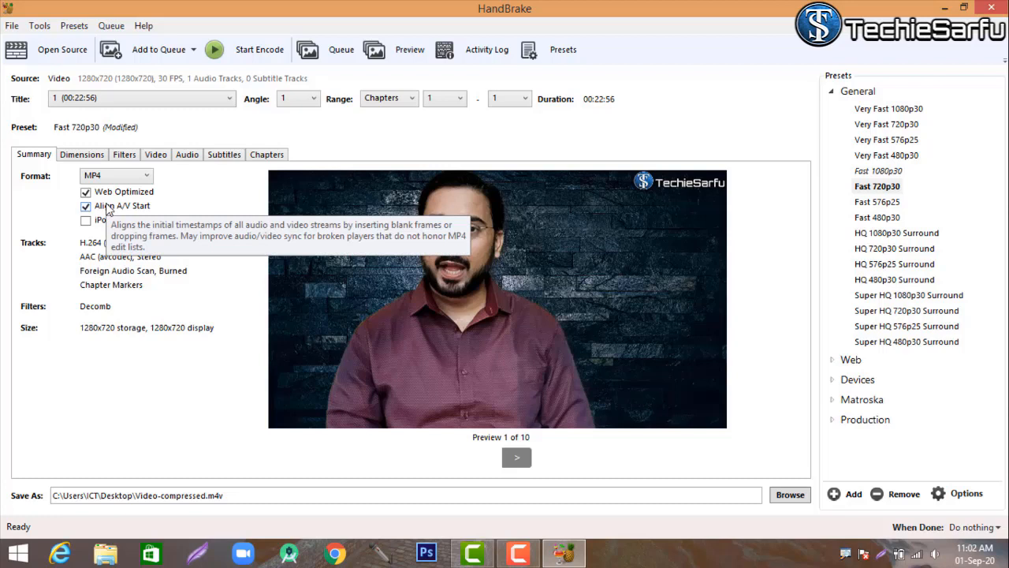
# Save the current settings as a new preset named Sarfusetting and expand the Custom Presets group
pyautogui.click(837, 497)
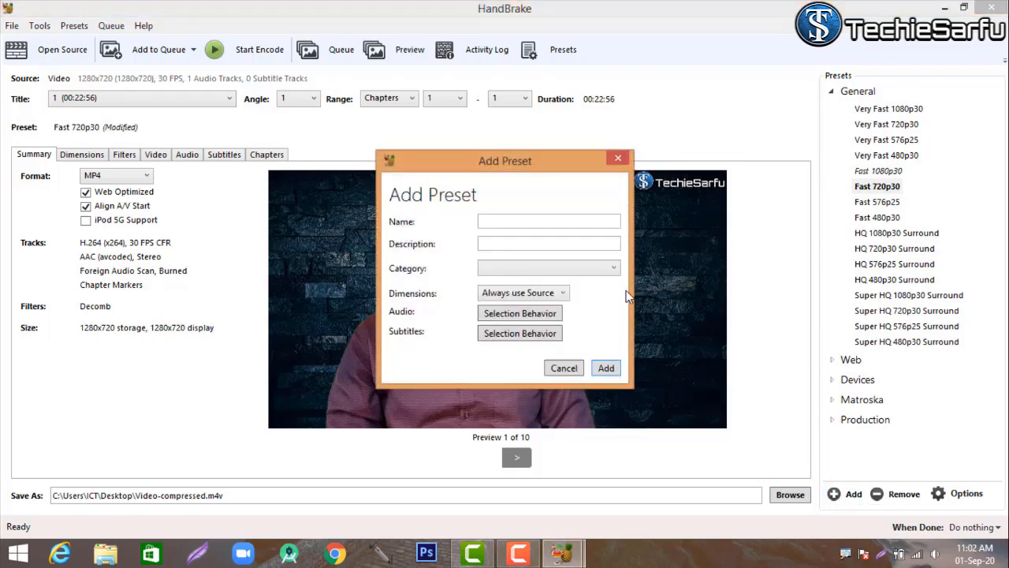
pyautogui.click(504, 222)
pyautogui.write('Sarfusetting')
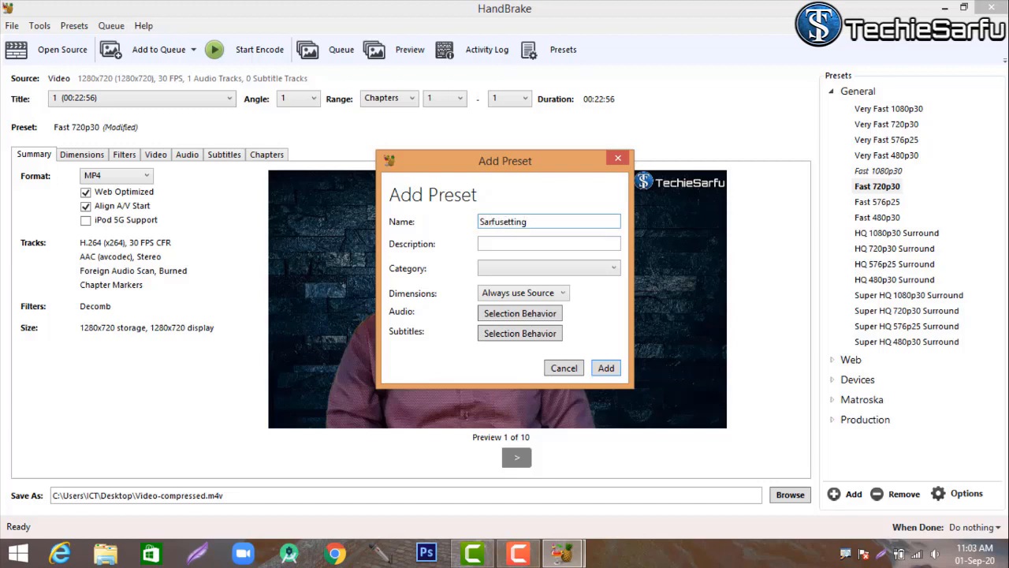
pyautogui.click(603, 369)
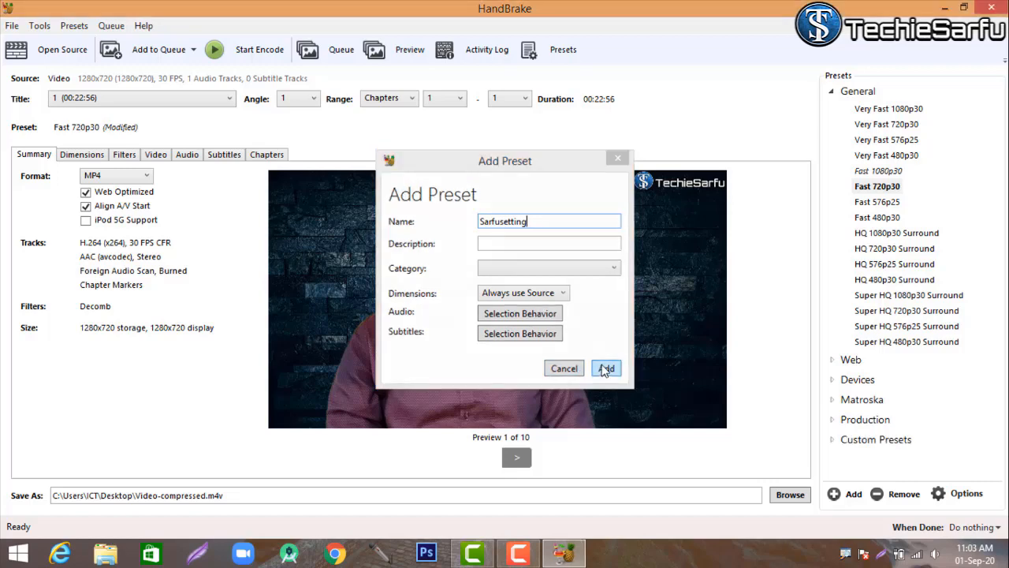
pyautogui.click(863, 446)
pyautogui.doubleClick(861, 443)
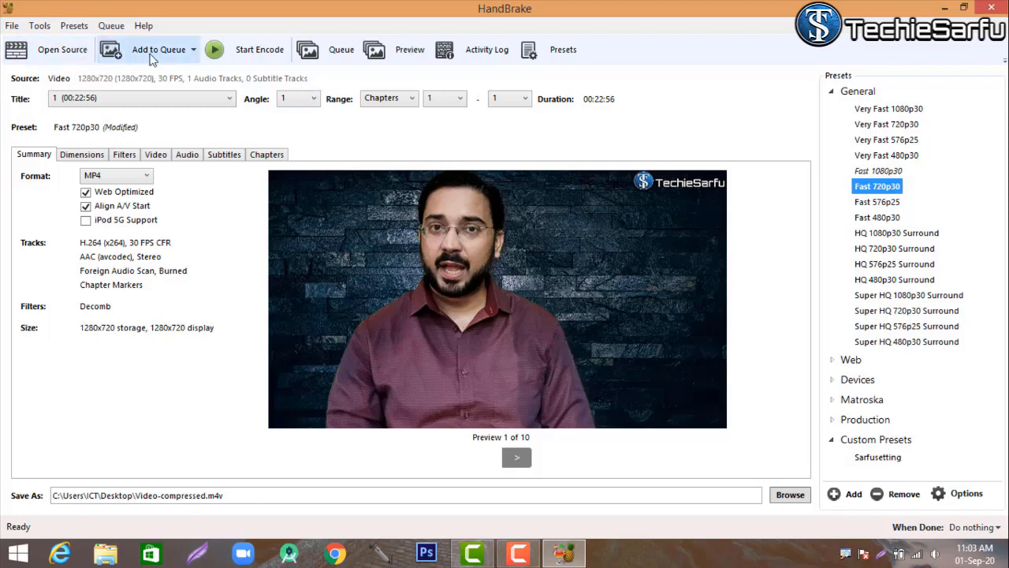
# Encode the video with the current settings and close HandBrake once the queue has finished
pyautogui.click(241, 55)
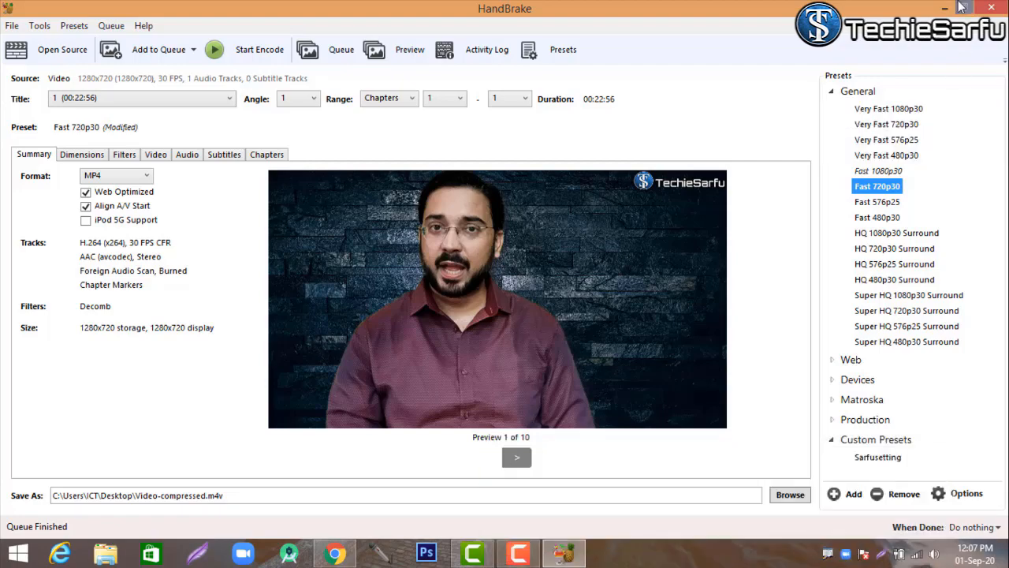
pyautogui.click(991, 10)
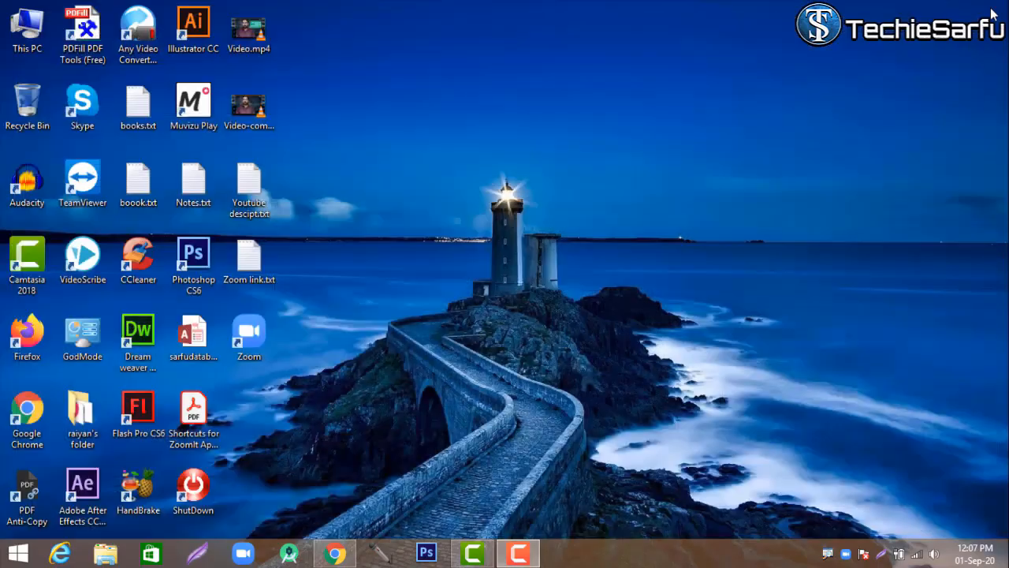
# Check the file size of the original Video.mp4 on the desktop in its properties
pyautogui.click(244, 48)
pyautogui.click(251, 112)
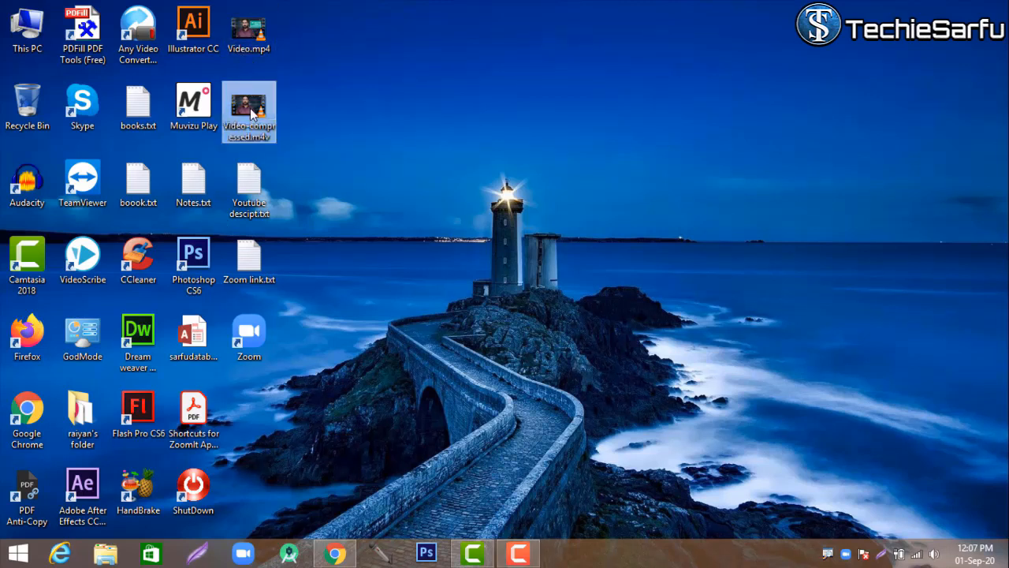
pyautogui.rightClick(249, 46)
pyautogui.click(347, 354)
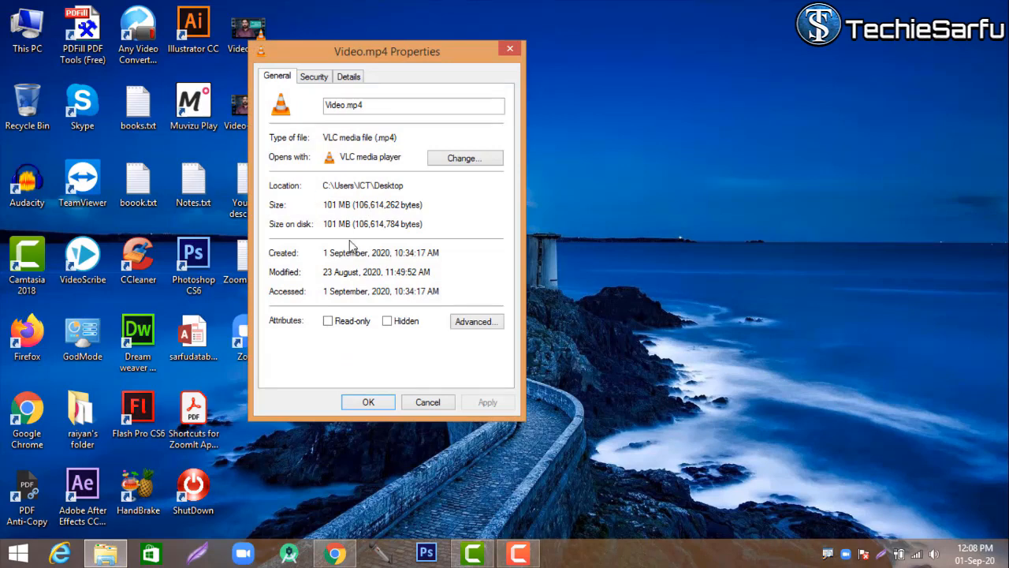
pyautogui.click(426, 400)
# Check the file size of Video-compressed.m4v in its properties for comparison with the original
pyautogui.click(250, 109)
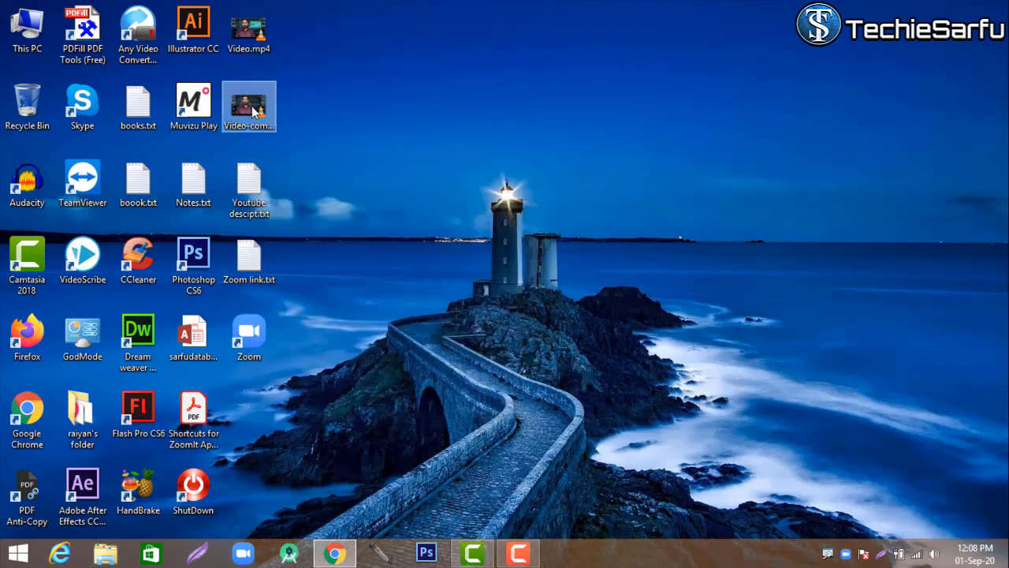
pyautogui.rightClick(253, 111)
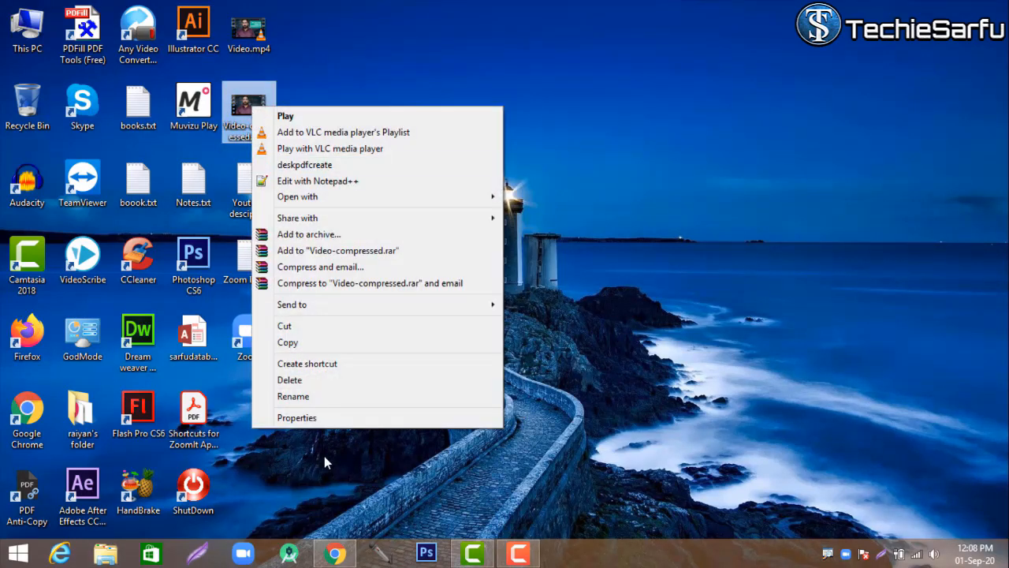
pyautogui.click(298, 418)
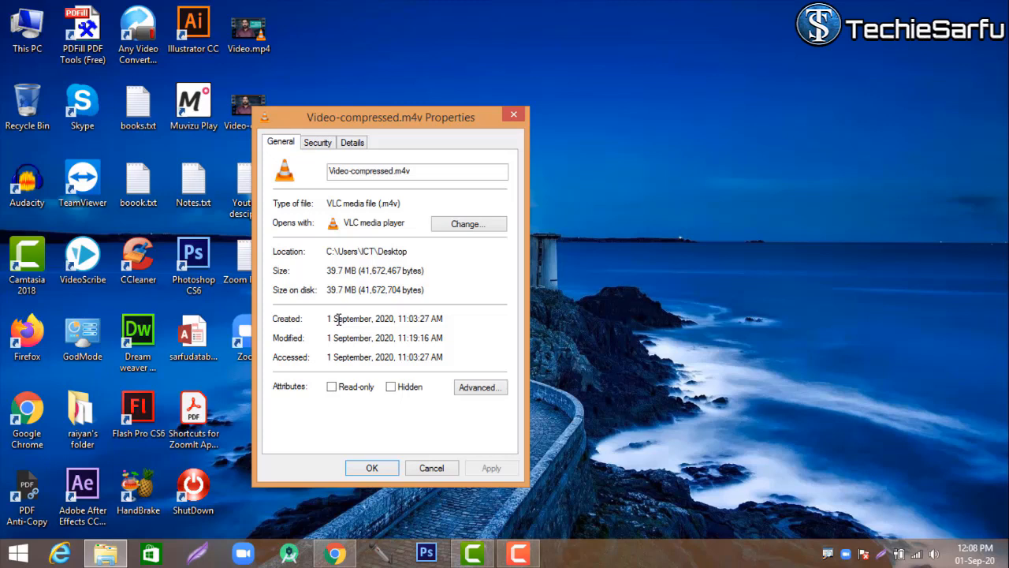
pyautogui.click(431, 469)
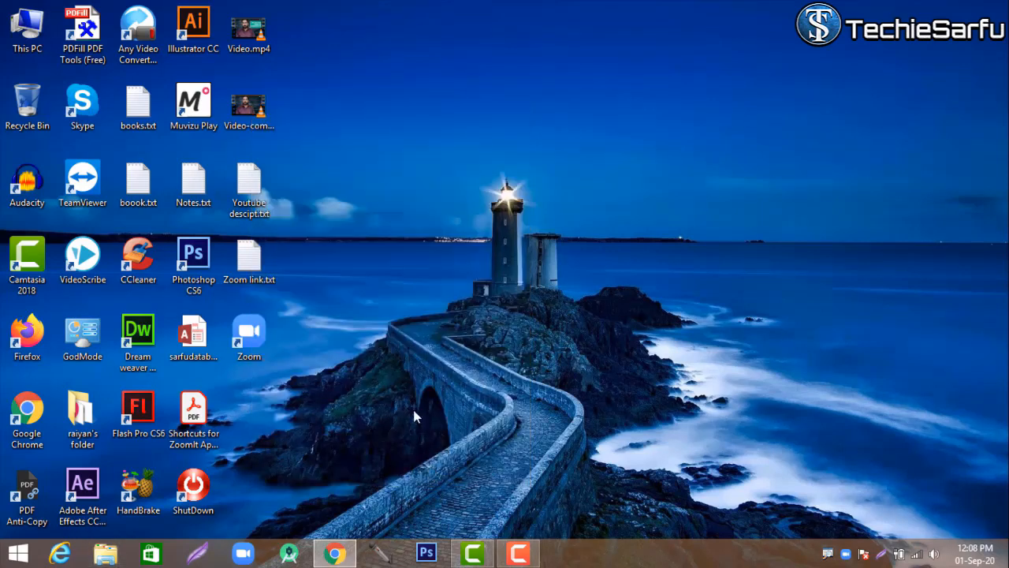
# Play Video-compressed.m4v from the desktop and lower the volume to check its quality
pyautogui.click(251, 124)
pyautogui.doubleClick(252, 124)
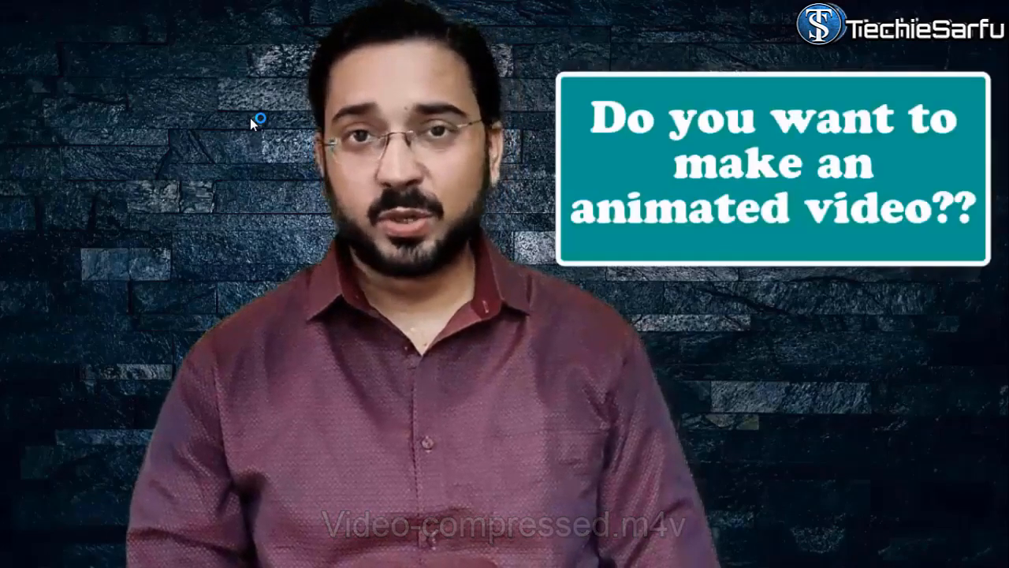
pyautogui.press('XF86AudioLowerVolume')
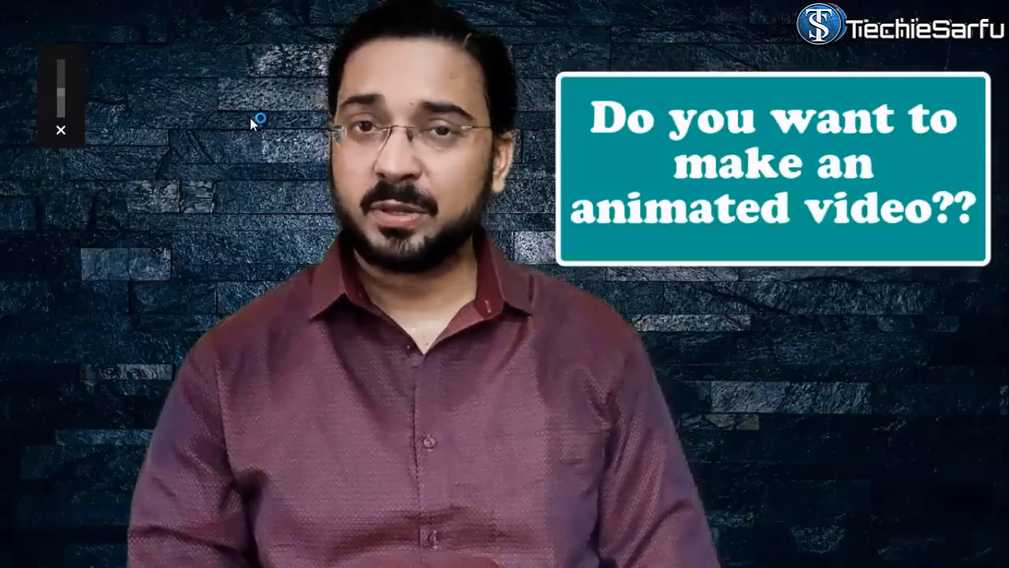